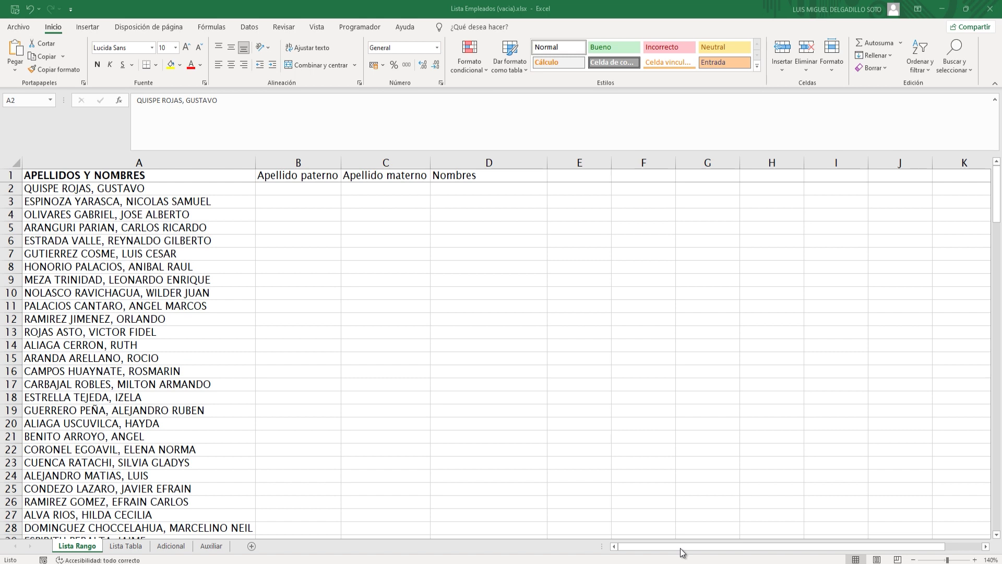
click(180, 163)
click(168, 201)
drag(144, 188, 141, 273)
click(156, 254)
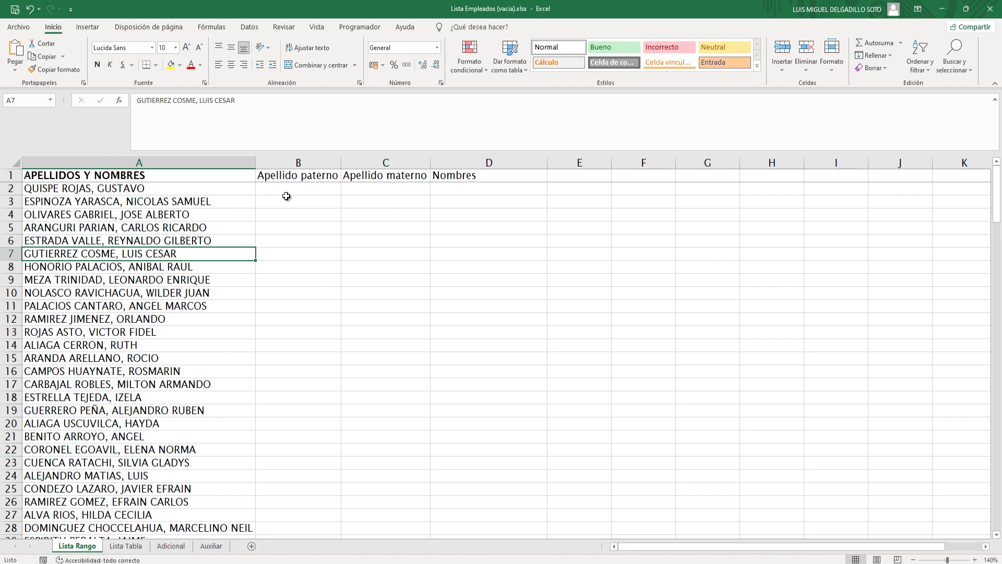
Begin an EXTRAE formula in B2 under Apellido paterno, using A2 as the text and 1 as the starting position.
click(289, 191)
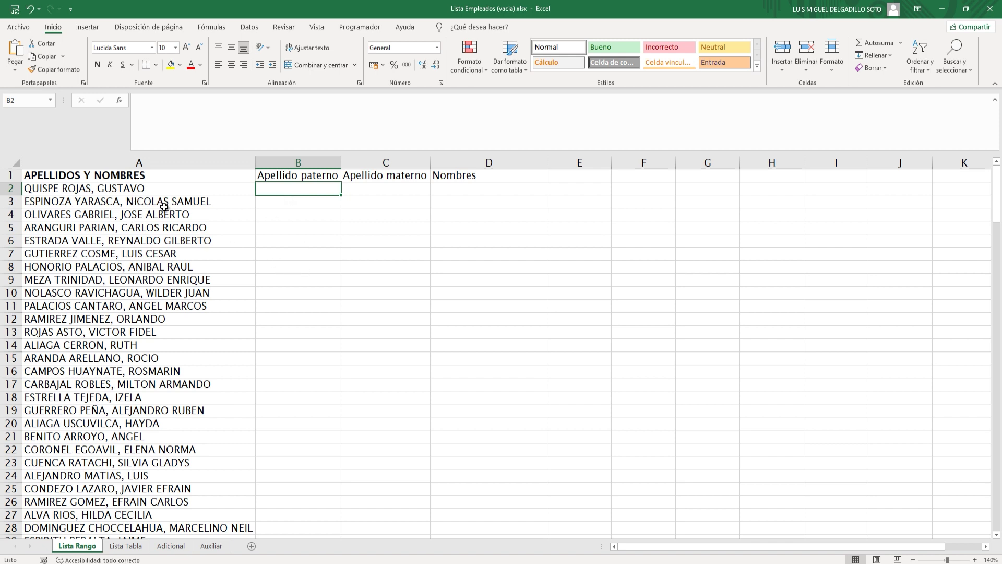
text(=)
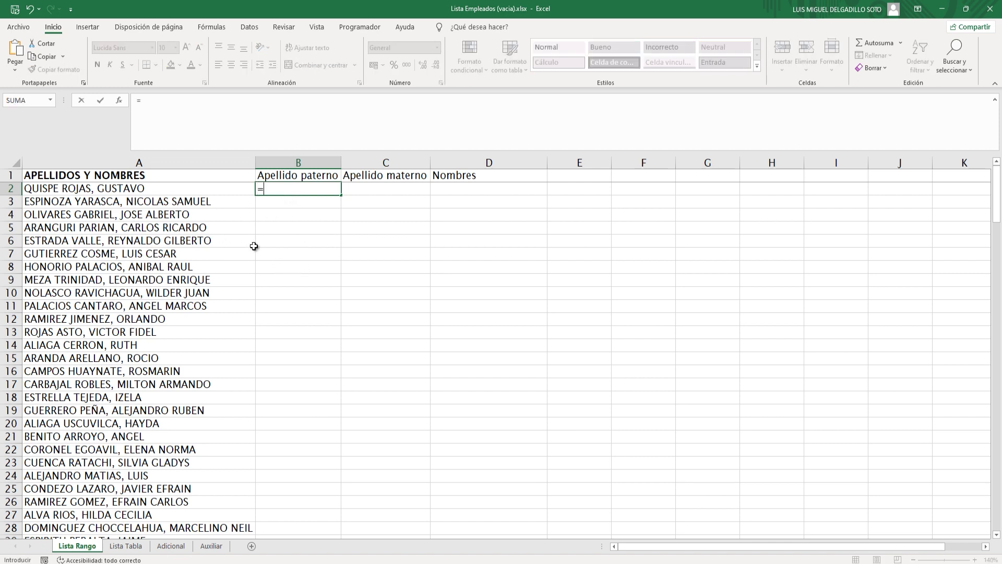
text(extrae()
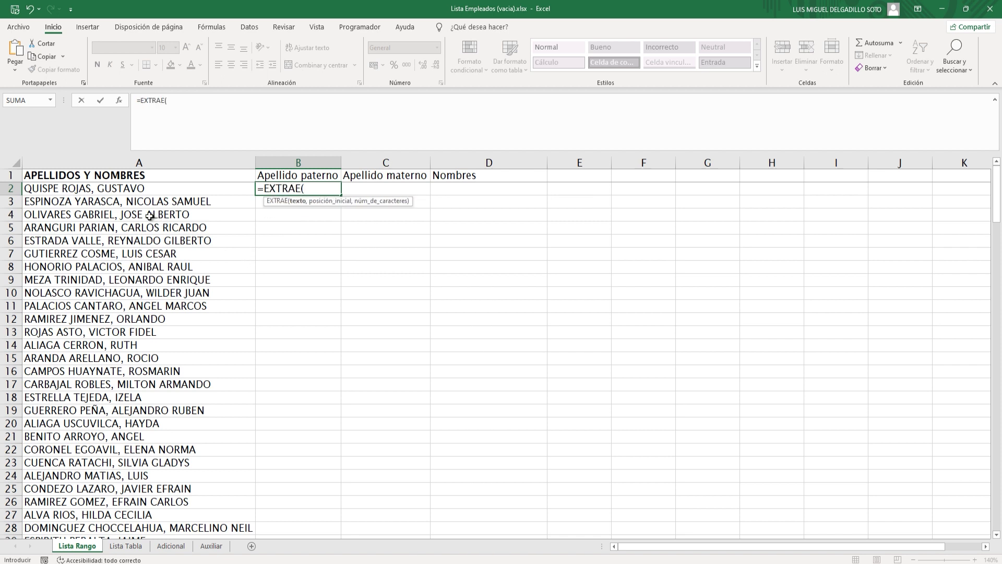
click(127, 191)
text(,)
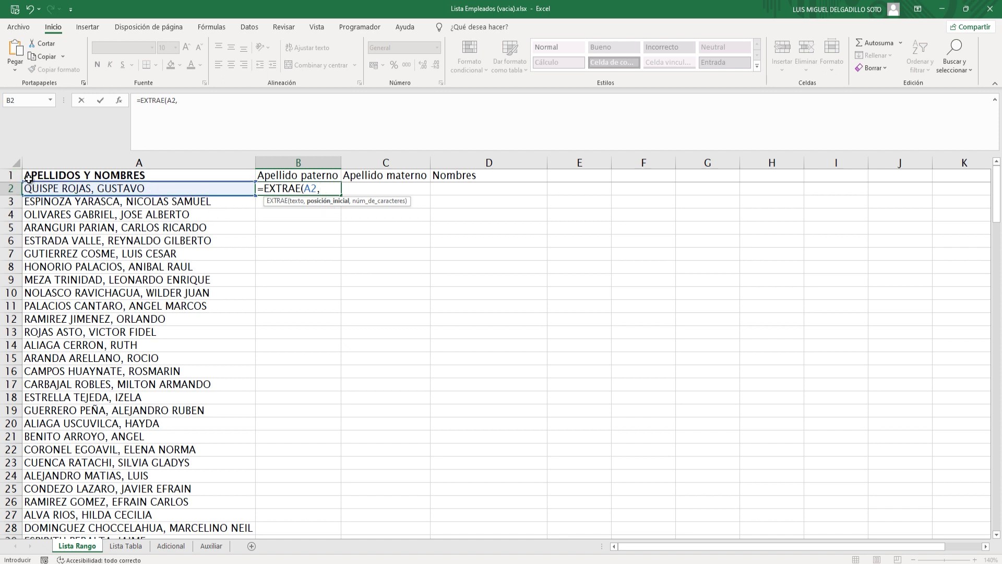
text(1)
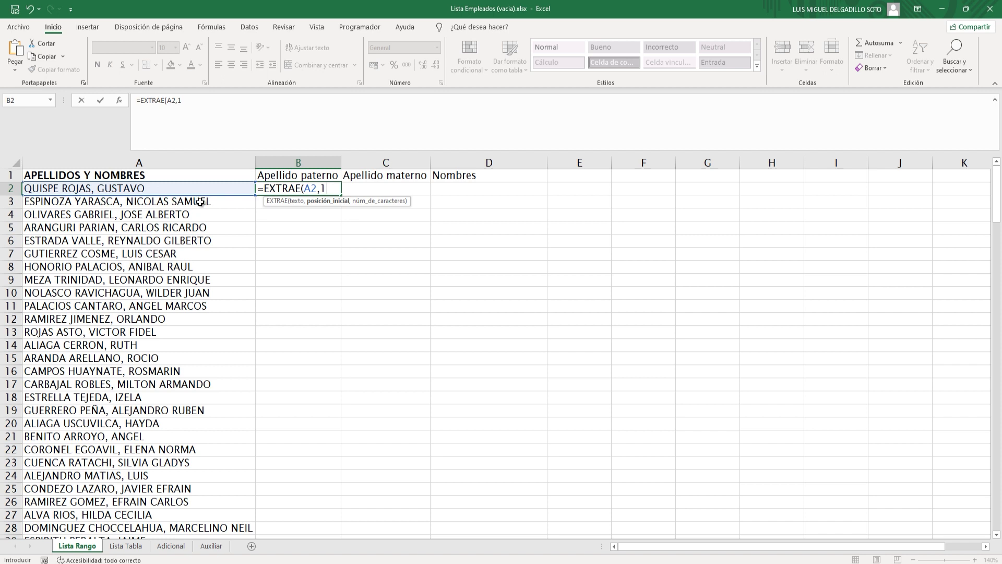
Use HALLAR(" ",A2,1) as the number of characters in B2's EXTRAE formula and enter the formula.
text(,)
text(ha)
key(Tab)
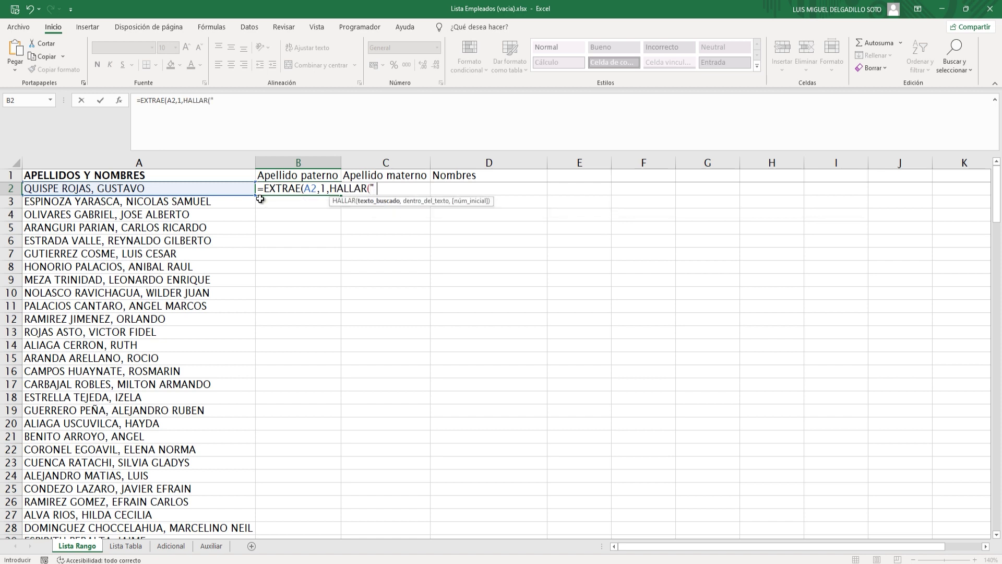
text(" ",)
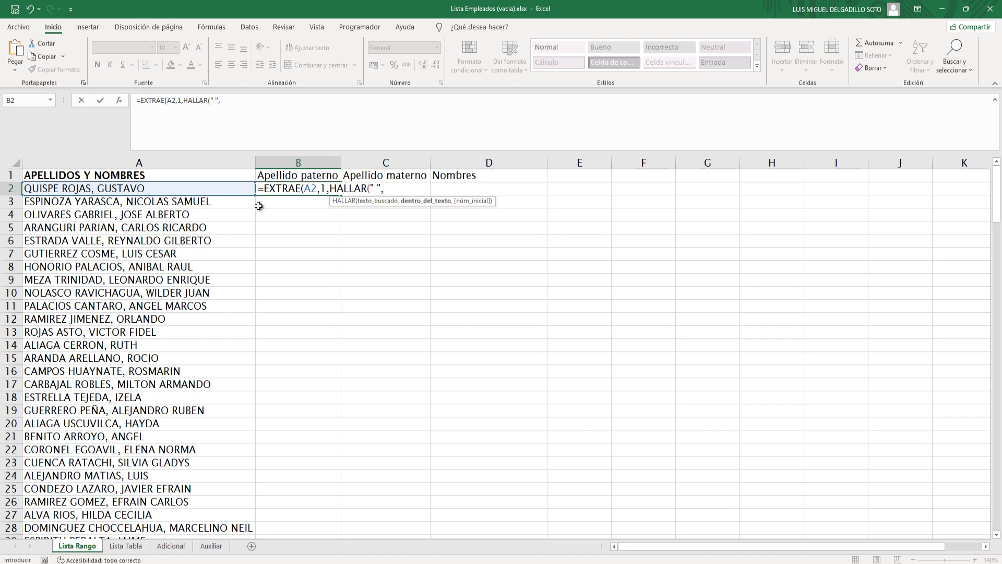
click(150, 188)
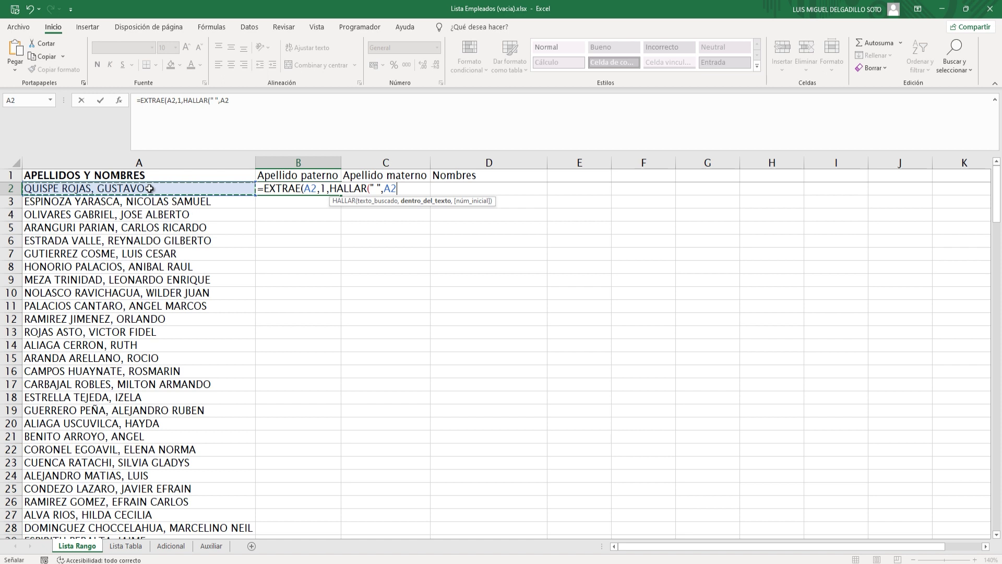
text(,1)
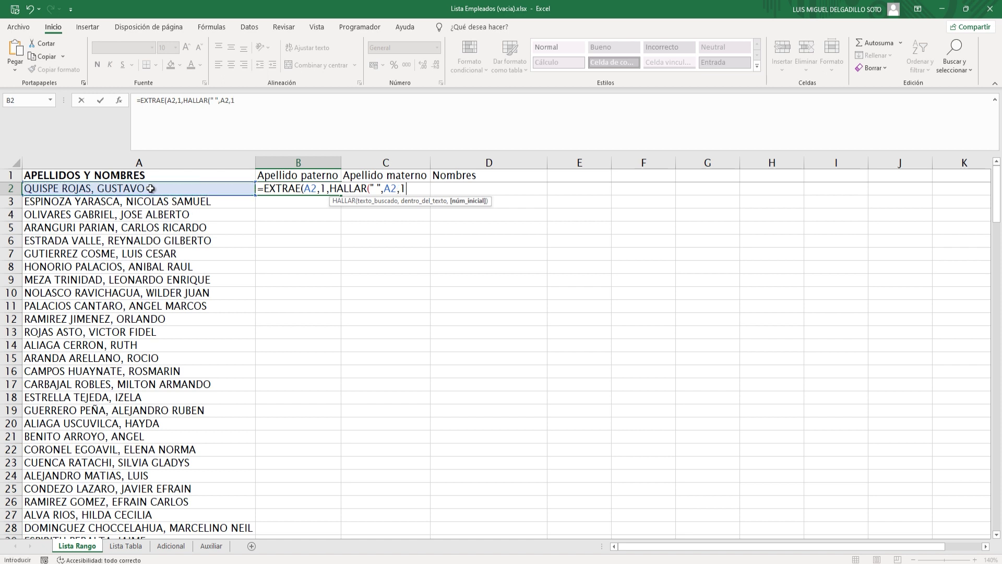
text())
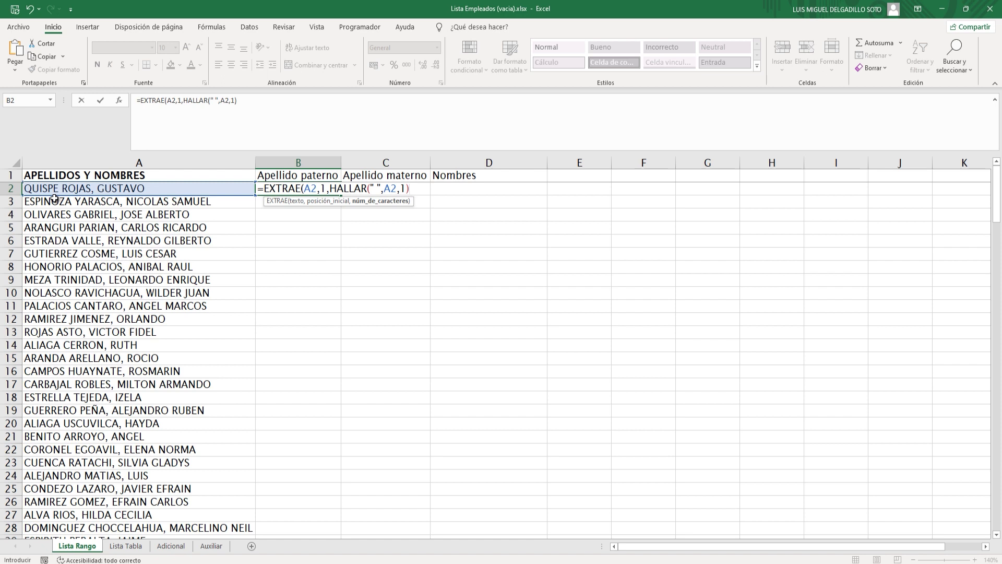
text())
key(Return)
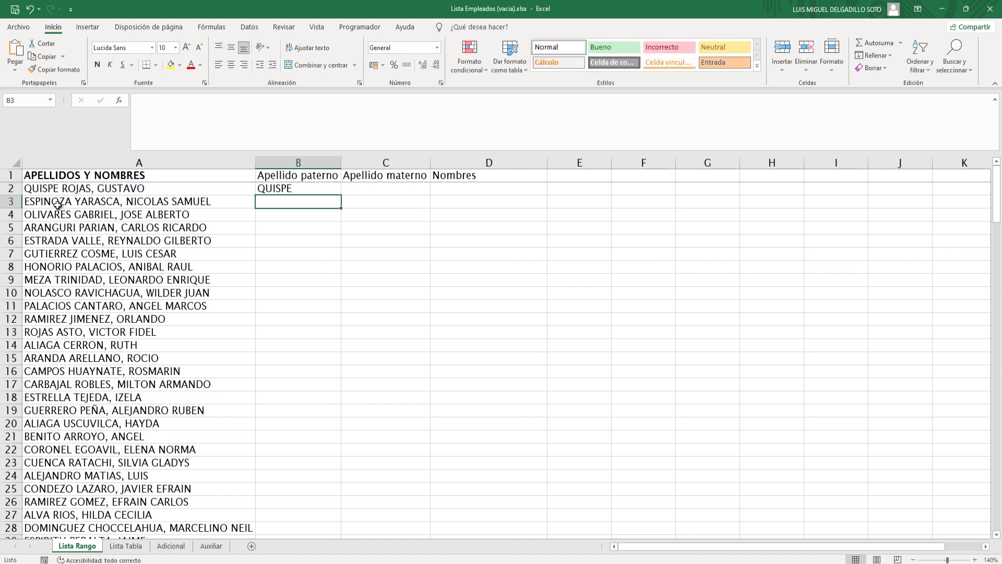
Copy the formula in B2 down the Apellido paterno column for all listed employees.
click(328, 191)
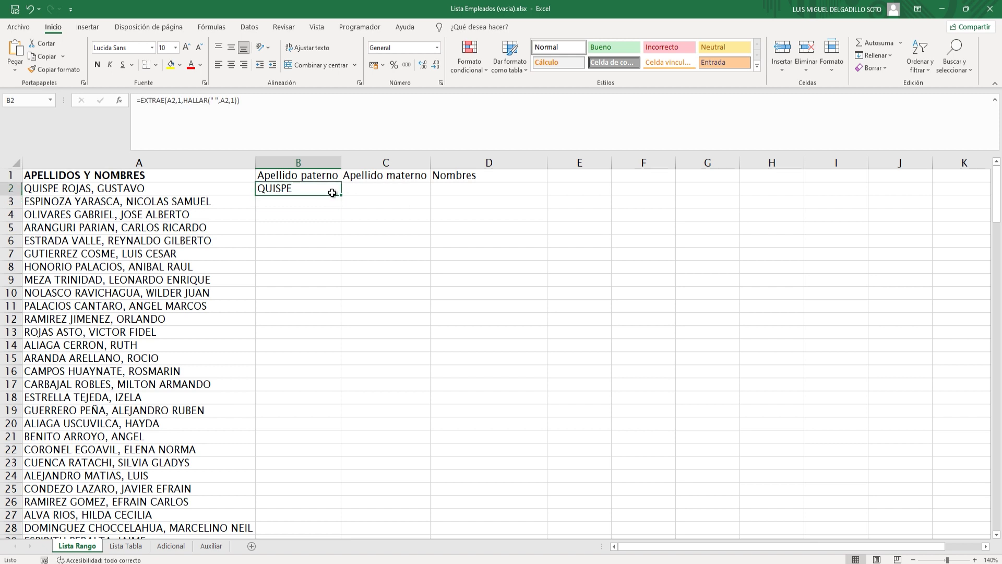
double_click(340, 195)
click(367, 201)
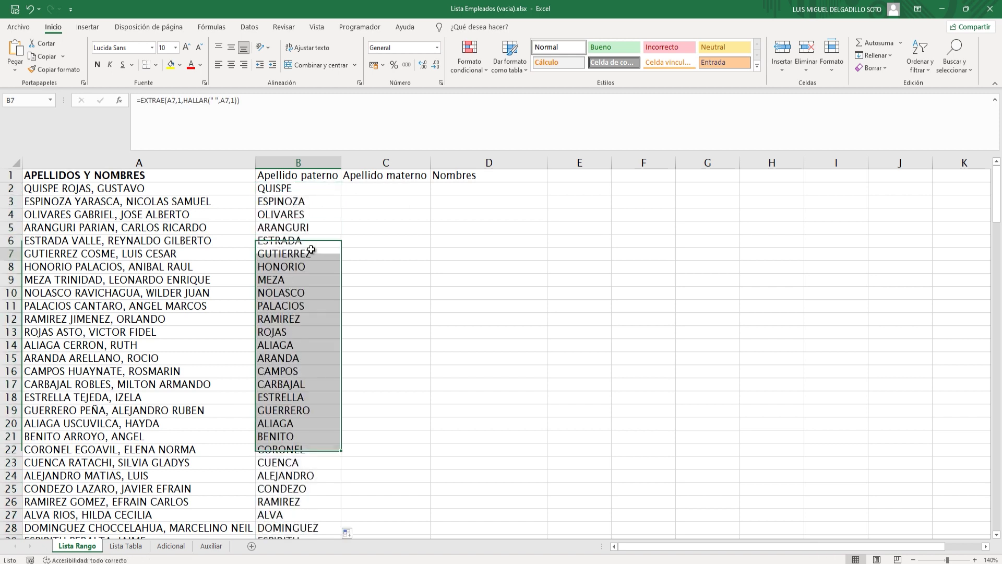
Begin an EXTRAE formula in C2 under Apellido materno, with A2 as the text and HALLAR(" ",A2,1)+1 as the starting position.
click(369, 188)
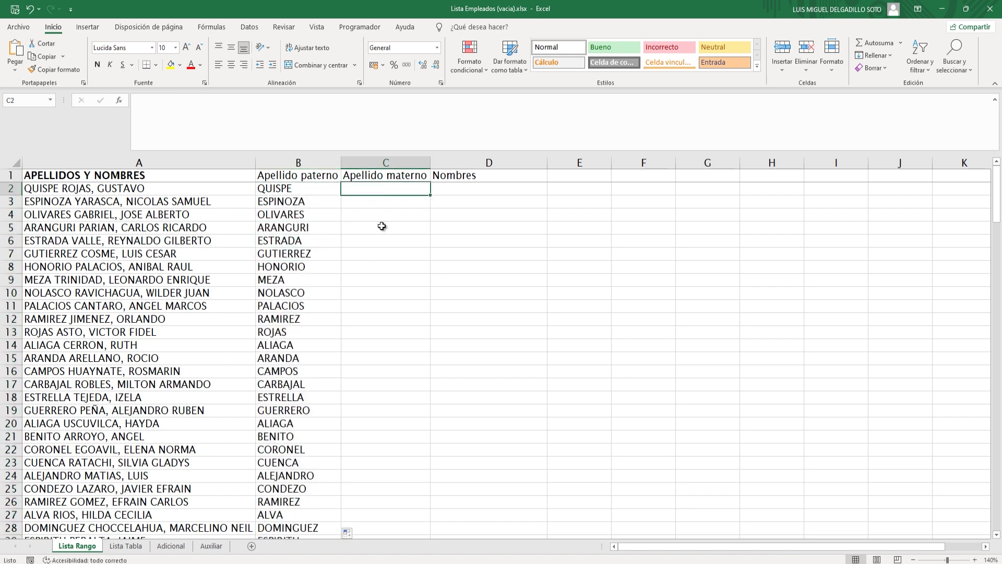
text(=e)
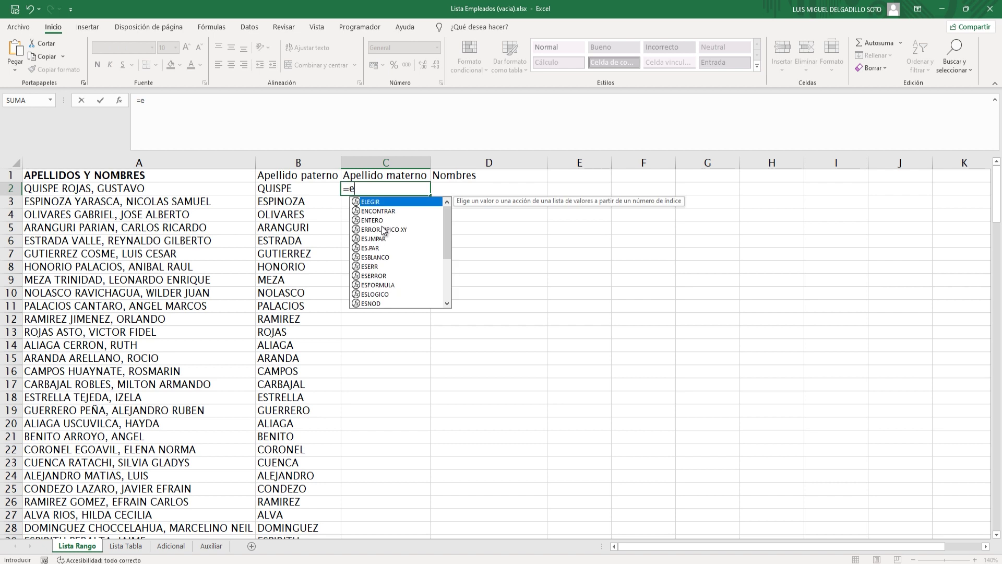
text(xt)
key(Tab)
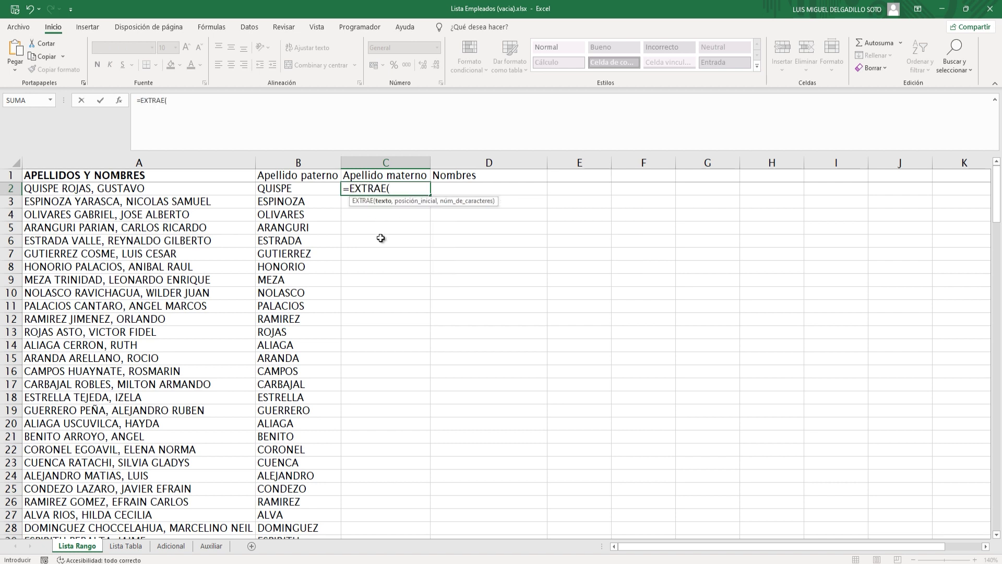
click(213, 187)
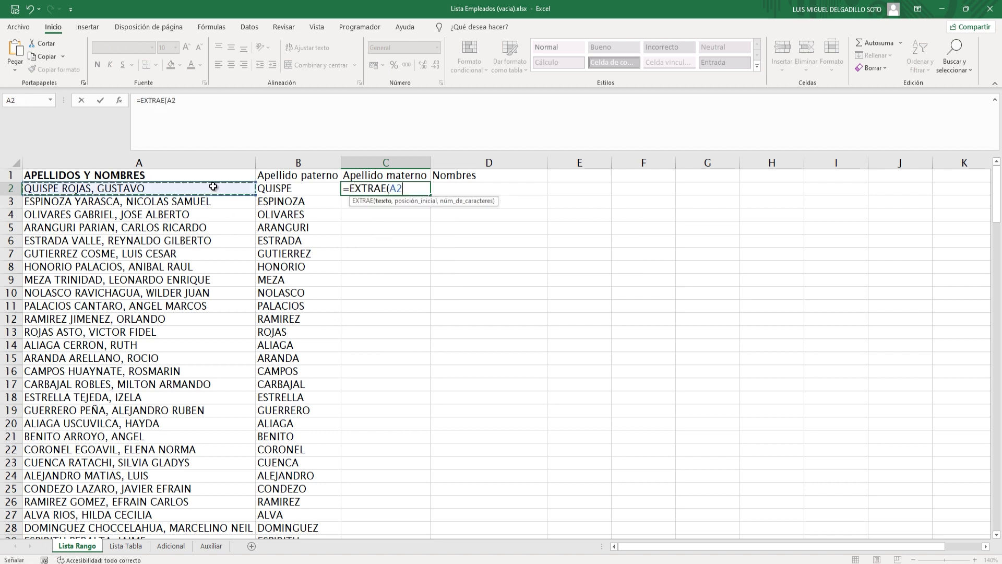
text(,)
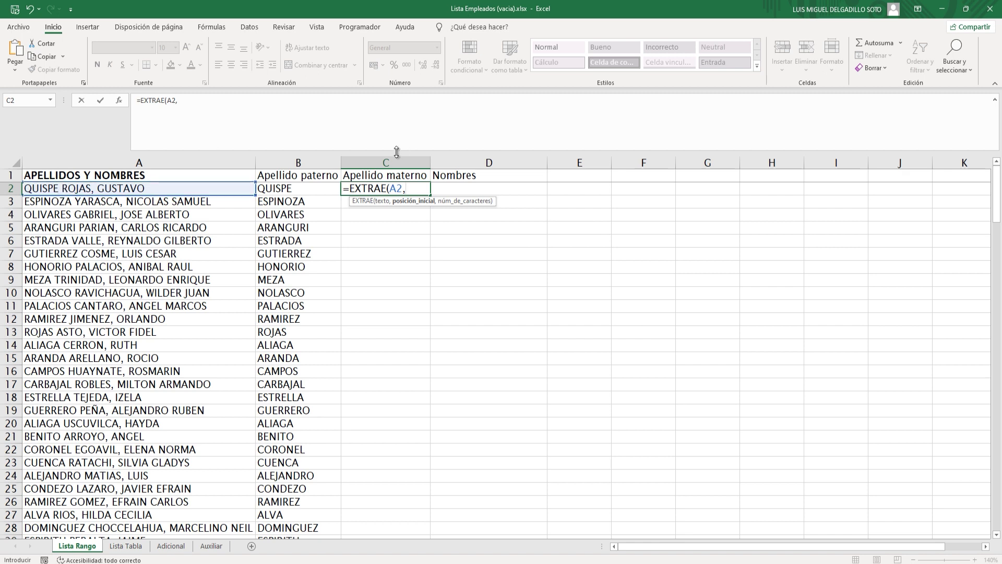
text(hall)
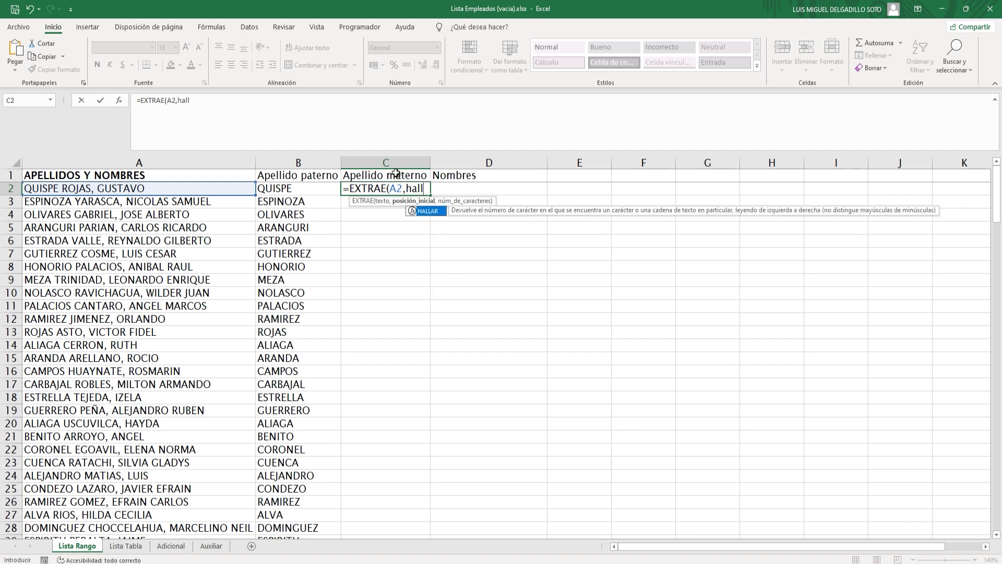
key(Tab)
text(" ",)
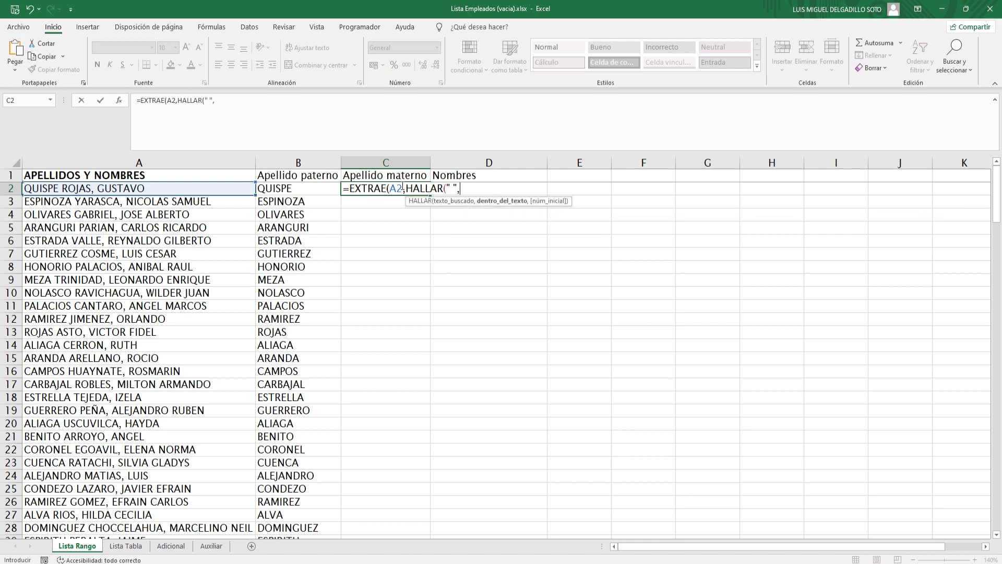
click(219, 190)
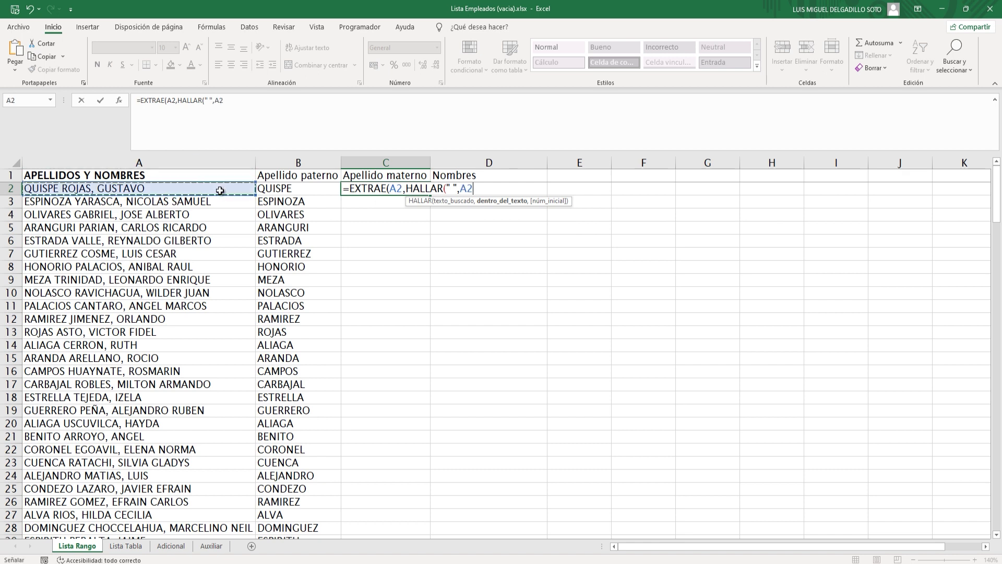
text(,)
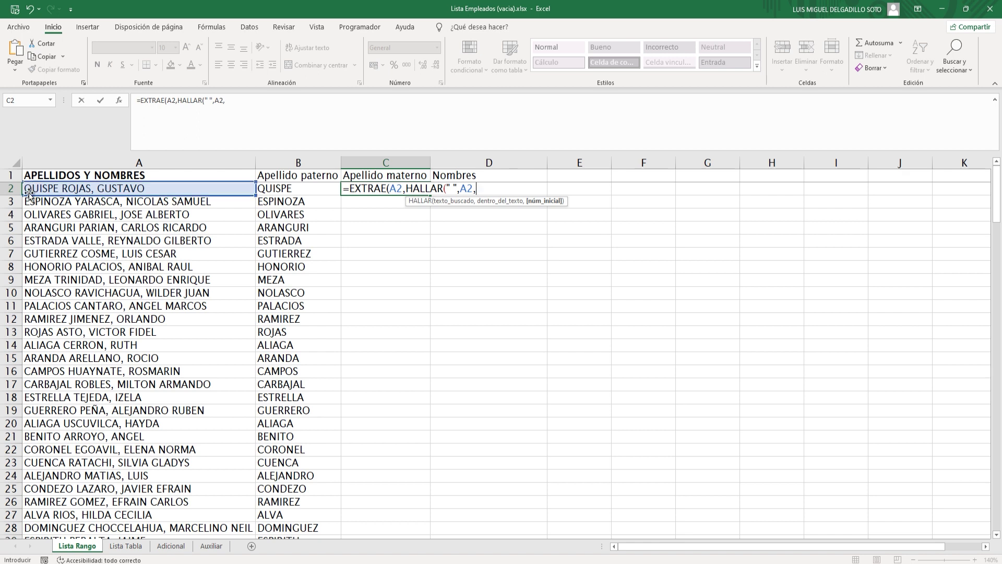
text(1))
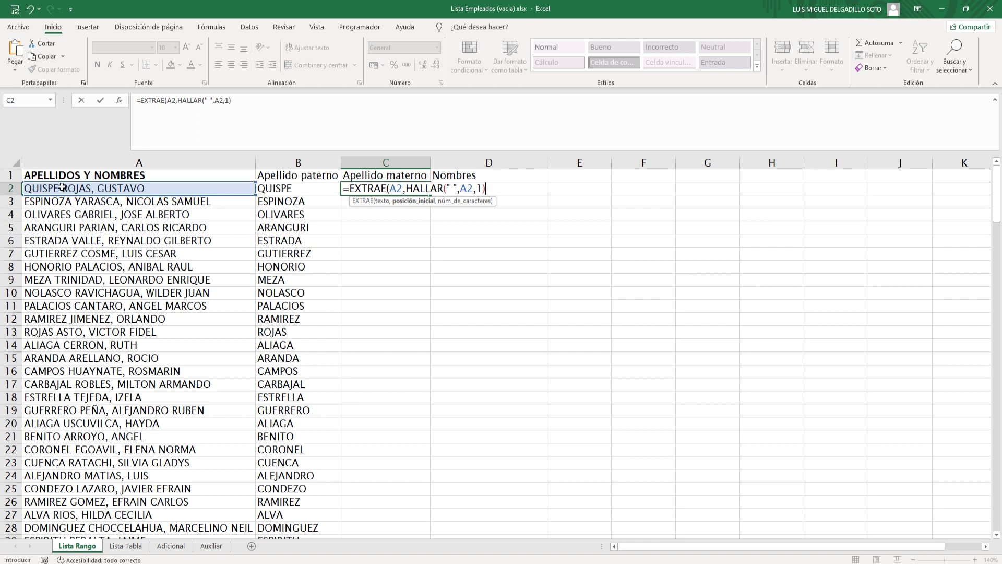
text(+1)
Use HALLAR(",",A2,1)-HALLAR(" ",A2,1)-1 as the number of characters in C2's EXTRAE formula and enter the formula.
text(,)
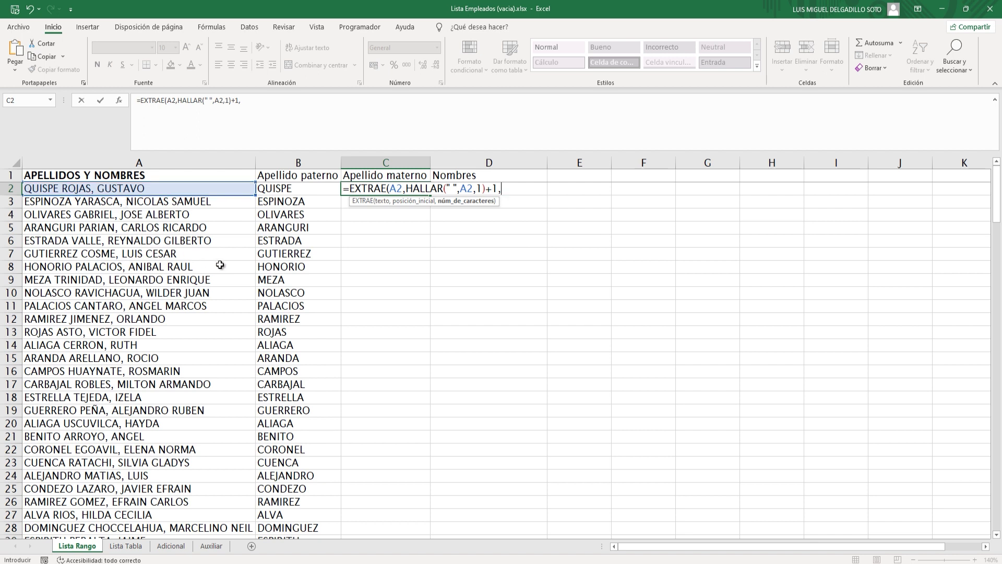
text(ha)
key(Tab)
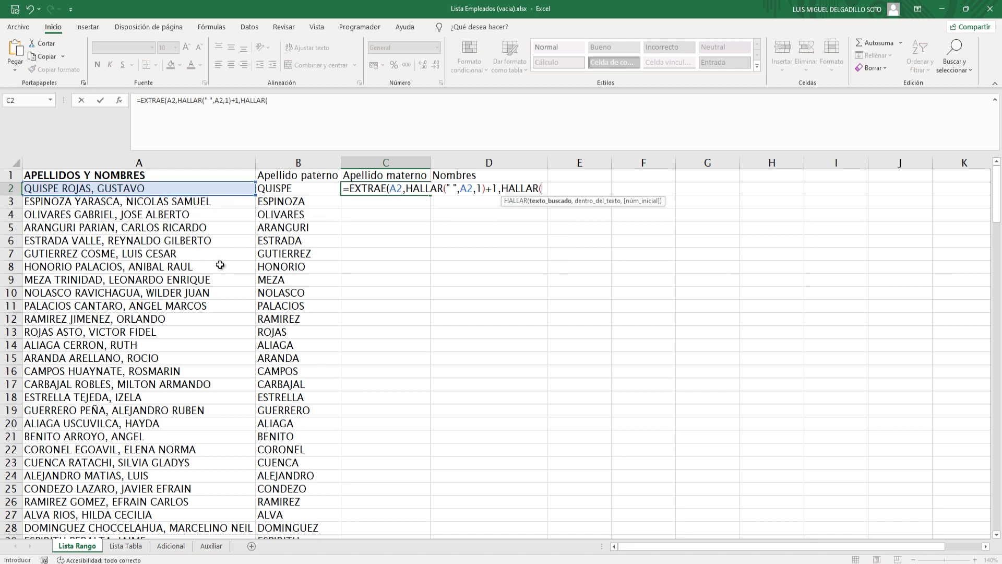
text(",",)
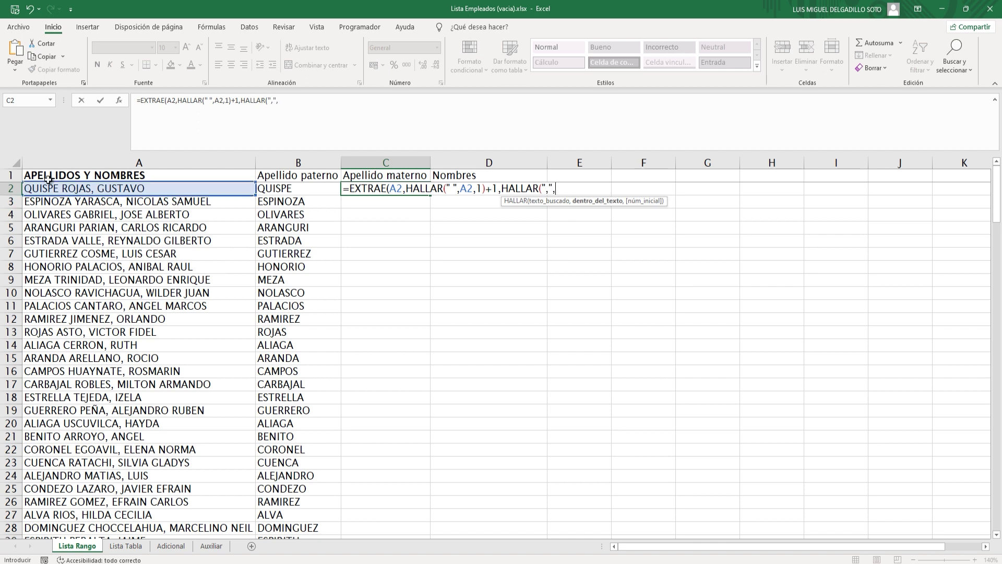
click(103, 188)
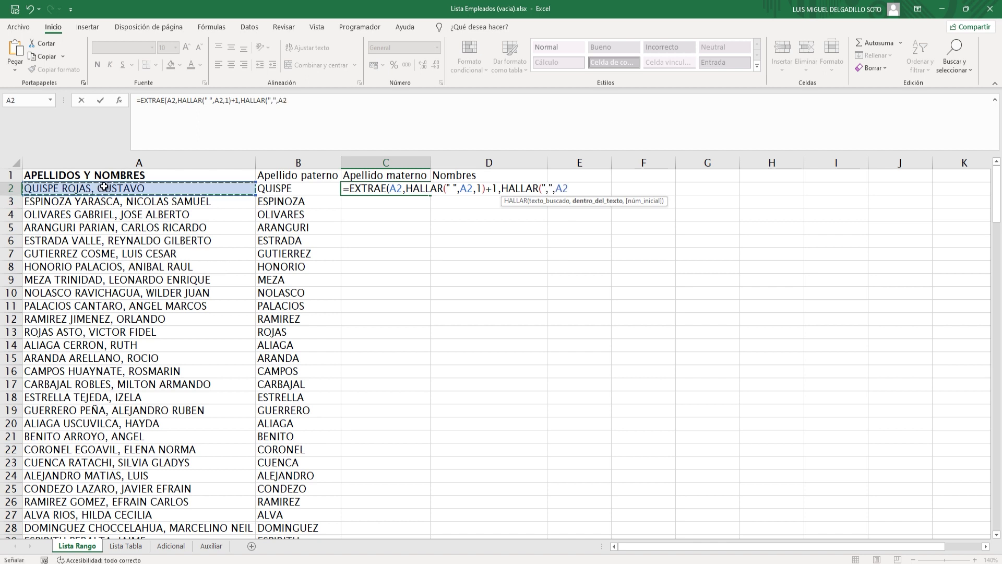
text(,1)-)
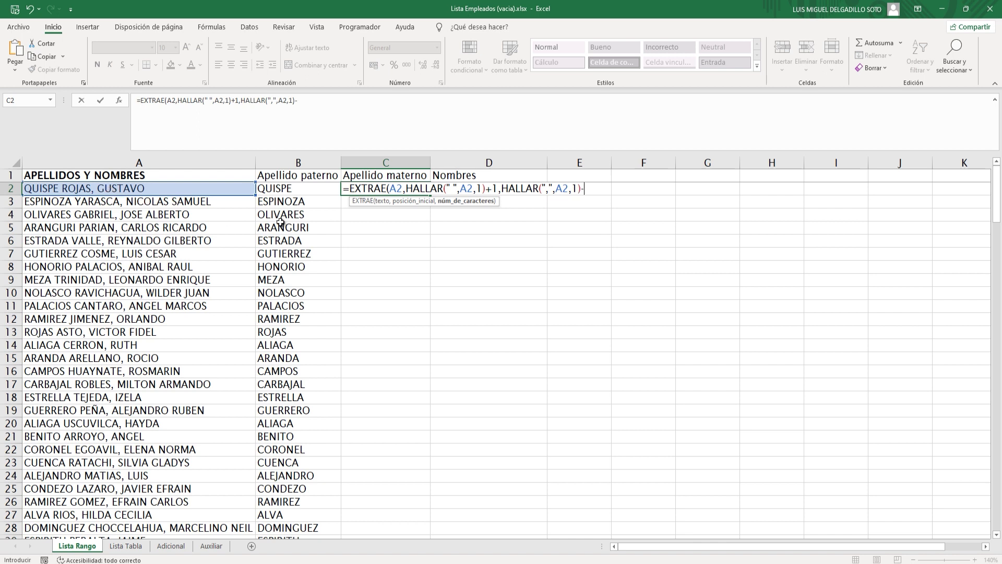
drag(406, 188, 487, 189)
key(ctrl+c)
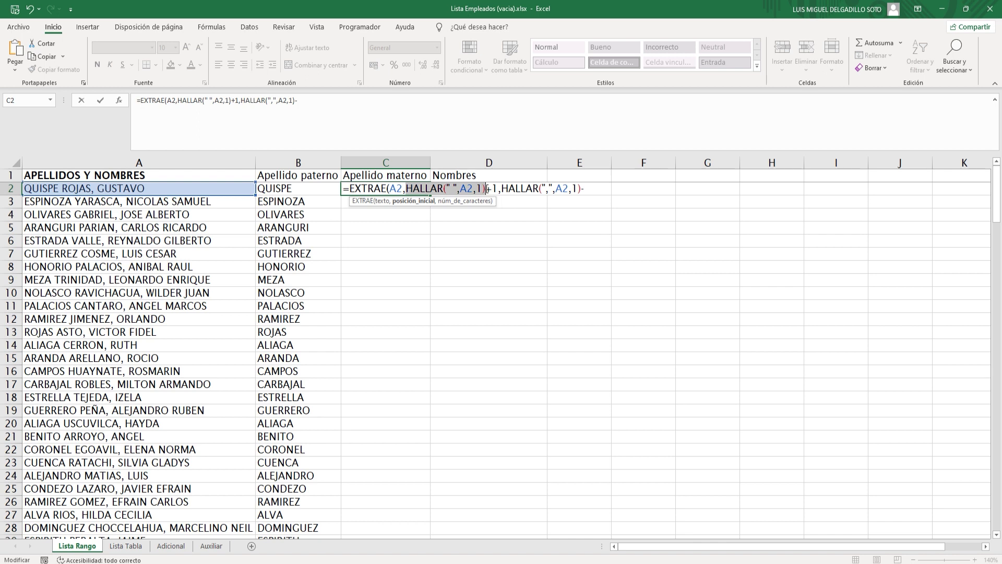
click(591, 189)
key(ctrl+v)
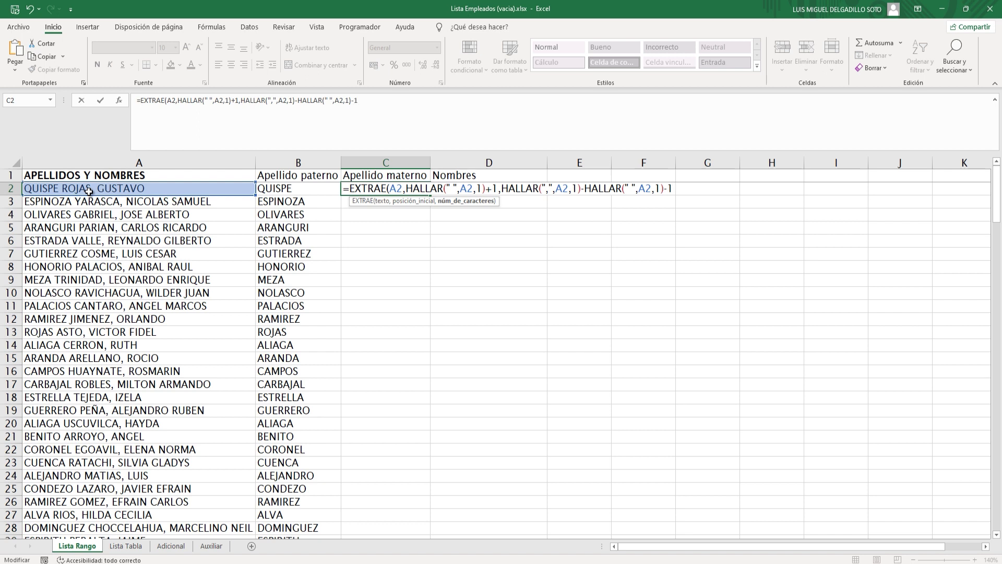
text())
key(Return)
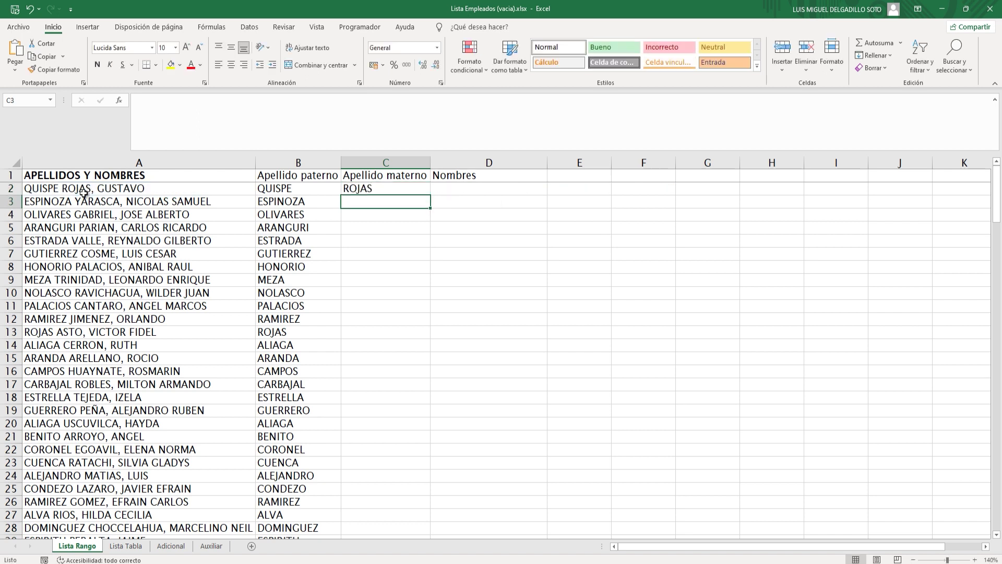
Copy the formula in C2 down the Apellido materno column and select D2 under Nombres.
click(424, 187)
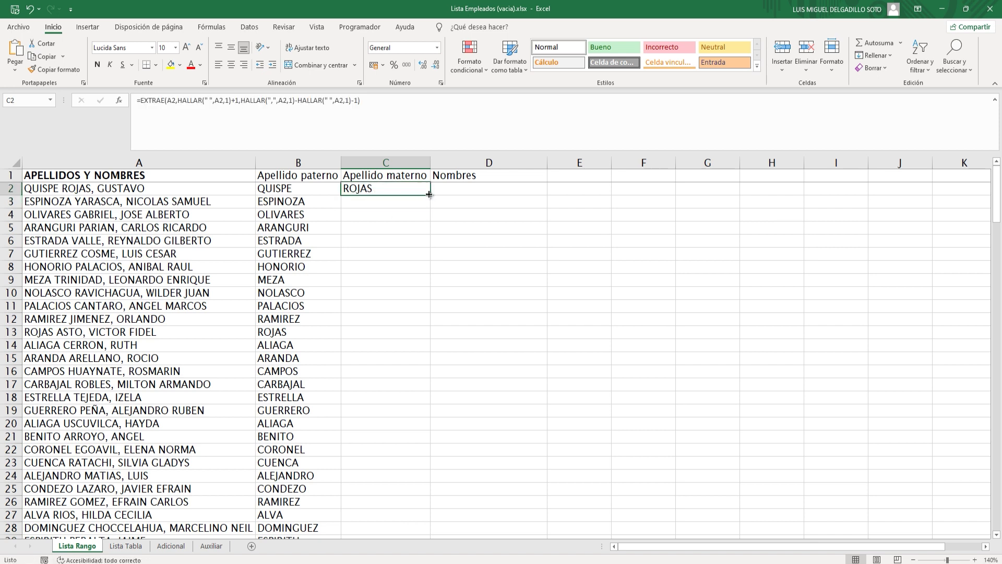
double_click(431, 195)
click(398, 192)
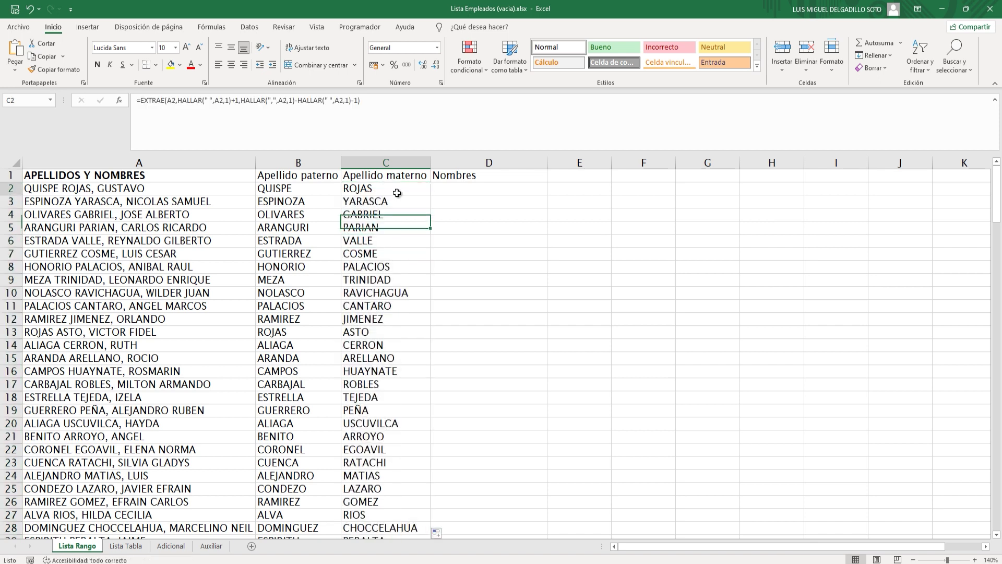
click(447, 188)
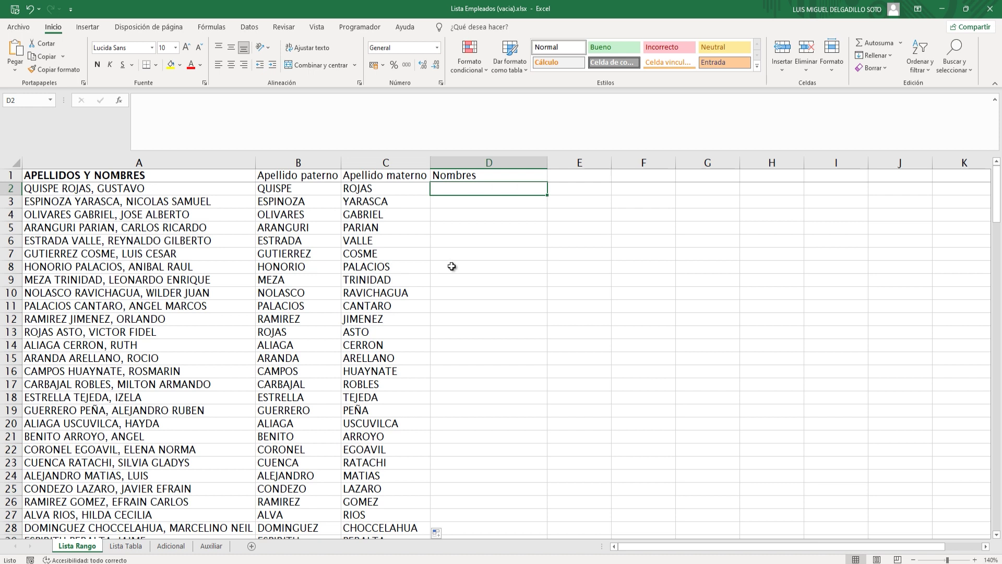
Begin an EXTRAE formula in D2 under Nombres, with A2 as the text and HALLAR(",",A2,1)+2 as the starting position.
text(=extr)
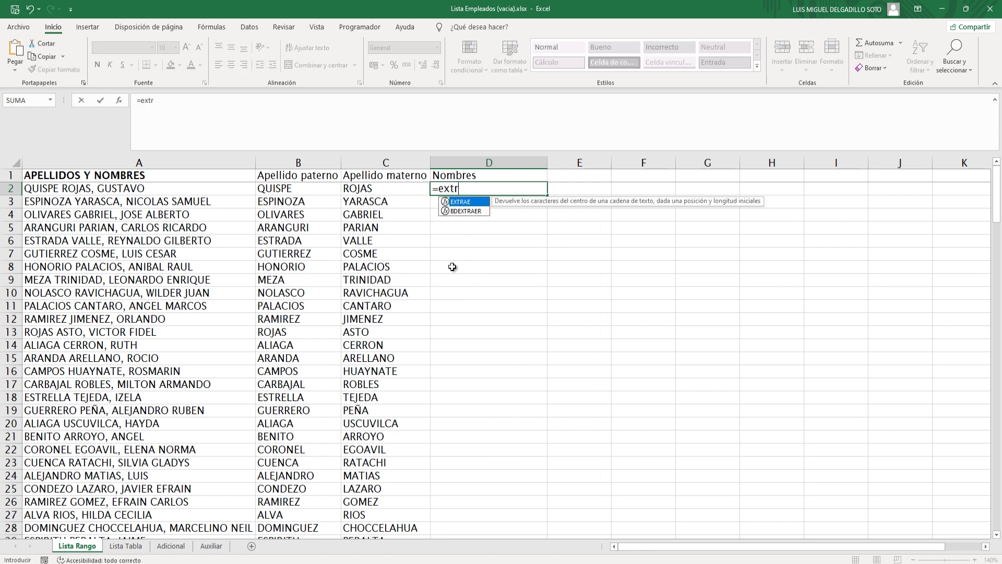
key(Tab)
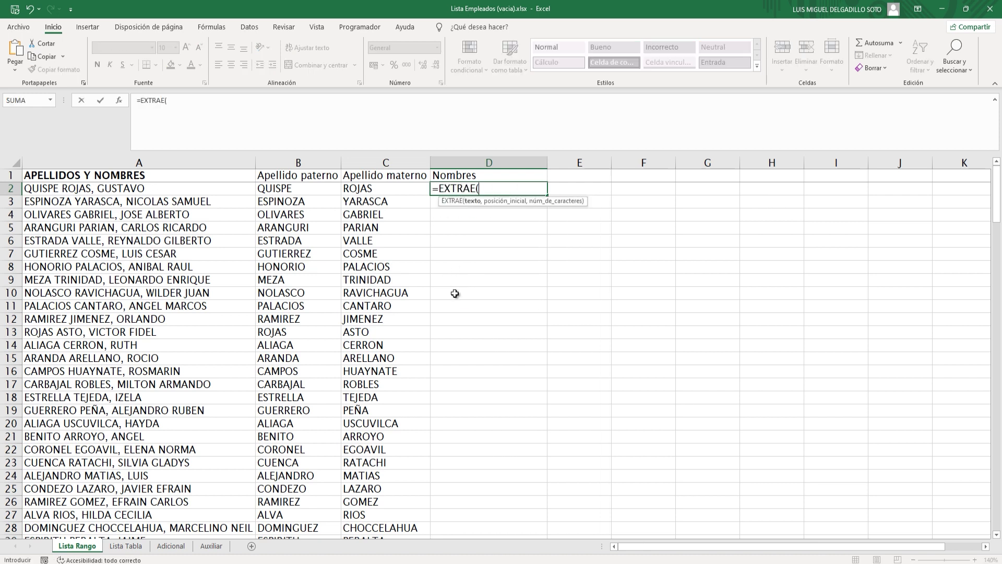
click(156, 190)
text(,)
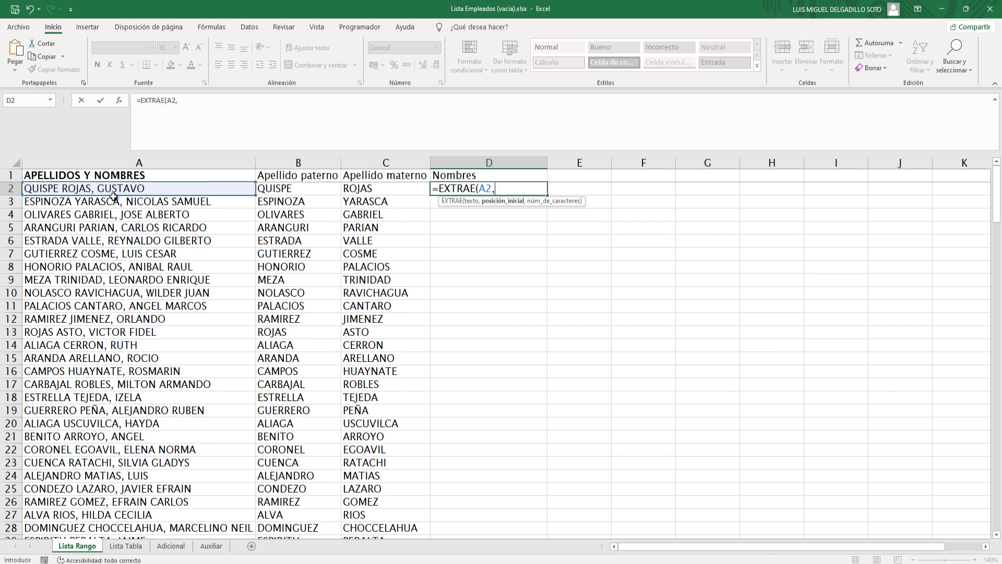
text(HALLAR()
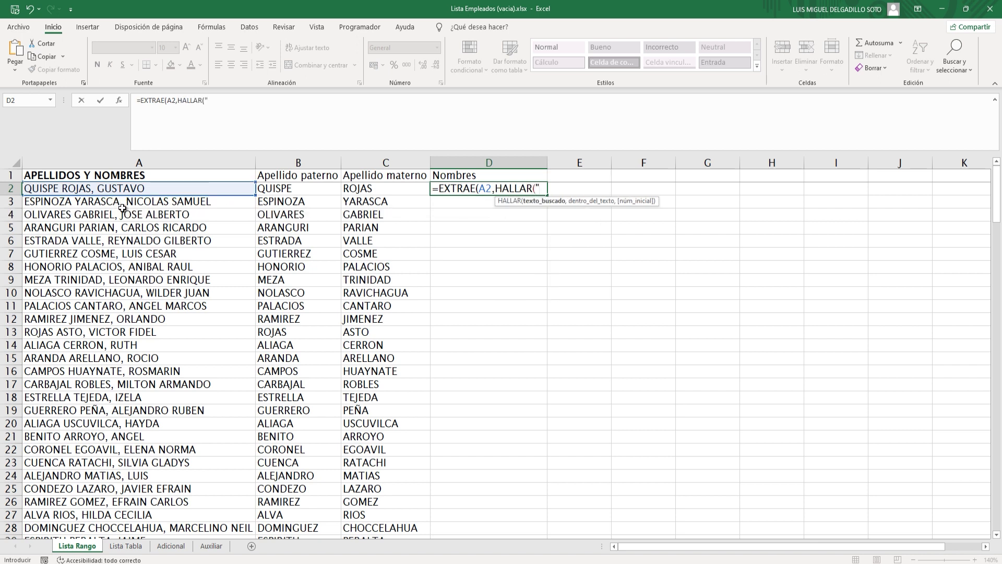
text(",",)
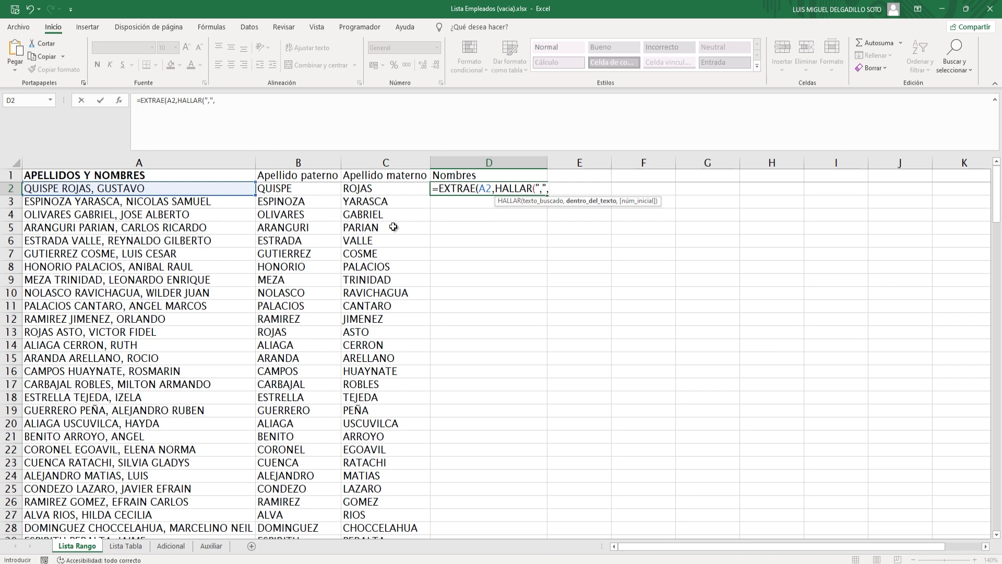
click(183, 188)
text(,)
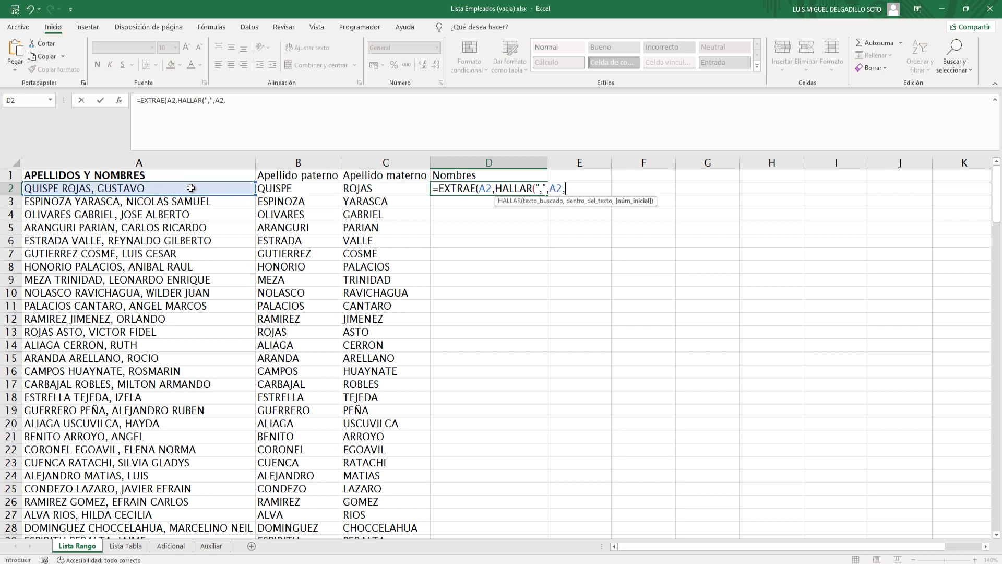
text(1))
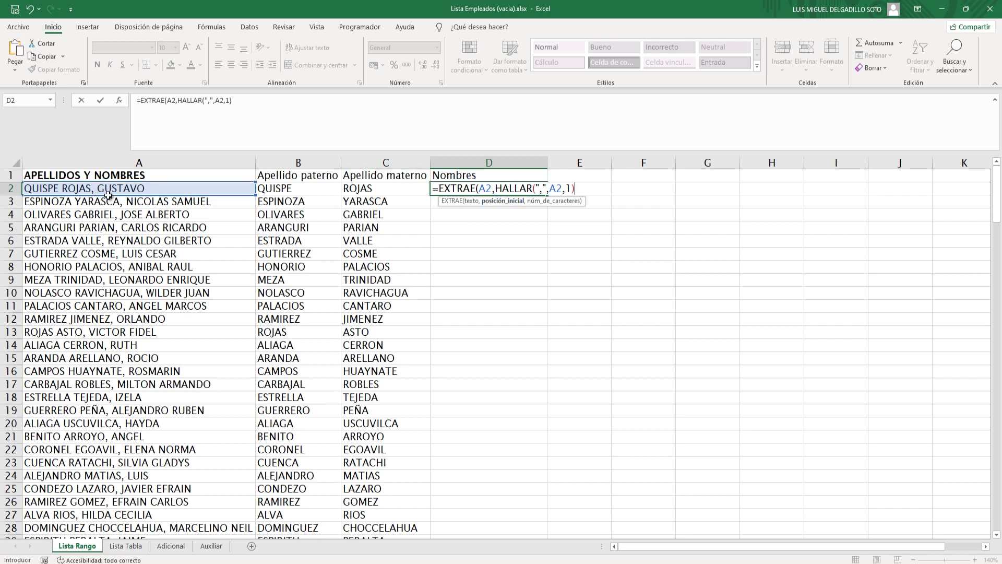
text(+2)
text(,)
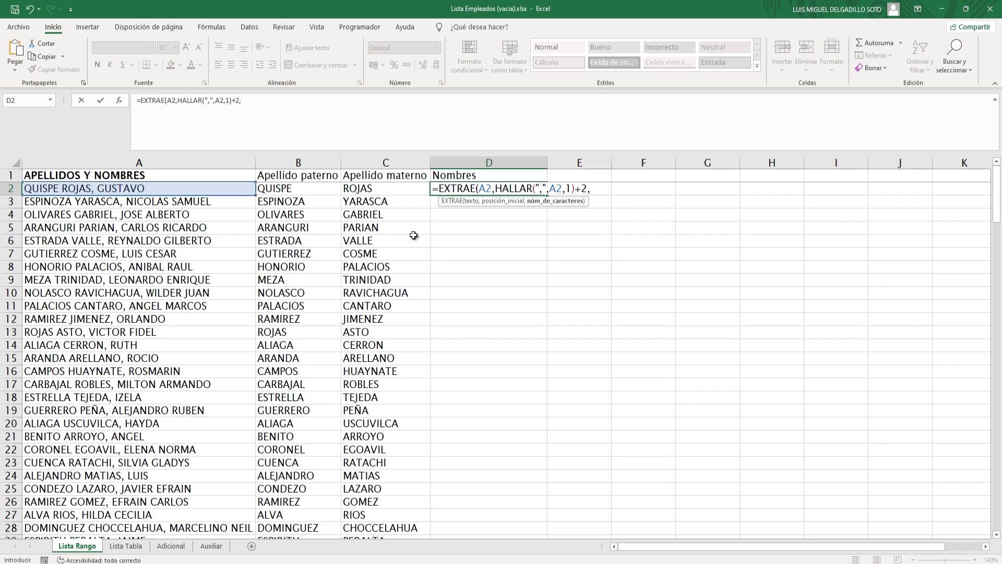
Start the number-of-characters argument of D2's EXTRAE formula with LARGO(A2) followed by a minus sign.
text(ha)
key(BackSpace)
key(BackSpace)
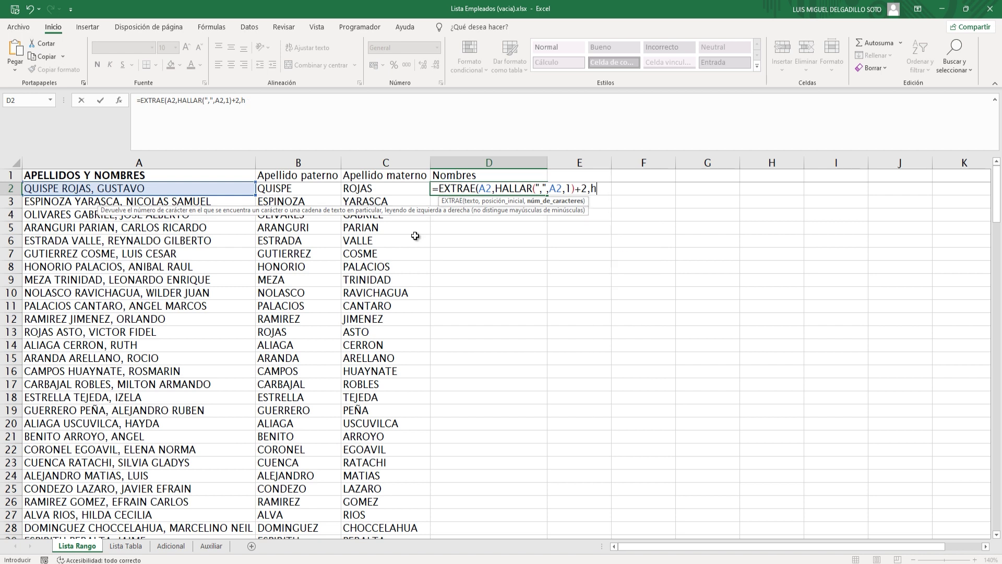
text(largo)
key(Tab)
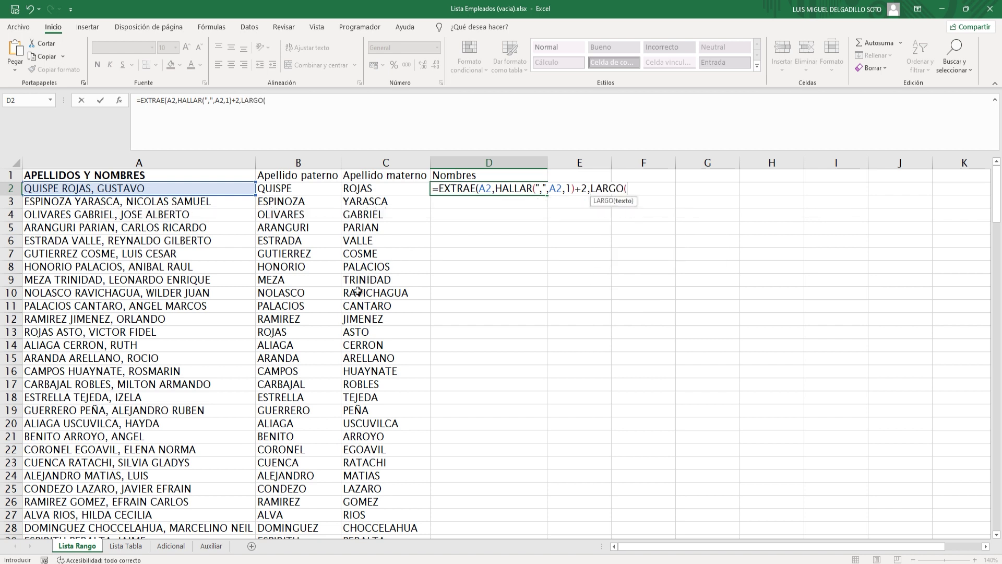
click(171, 187)
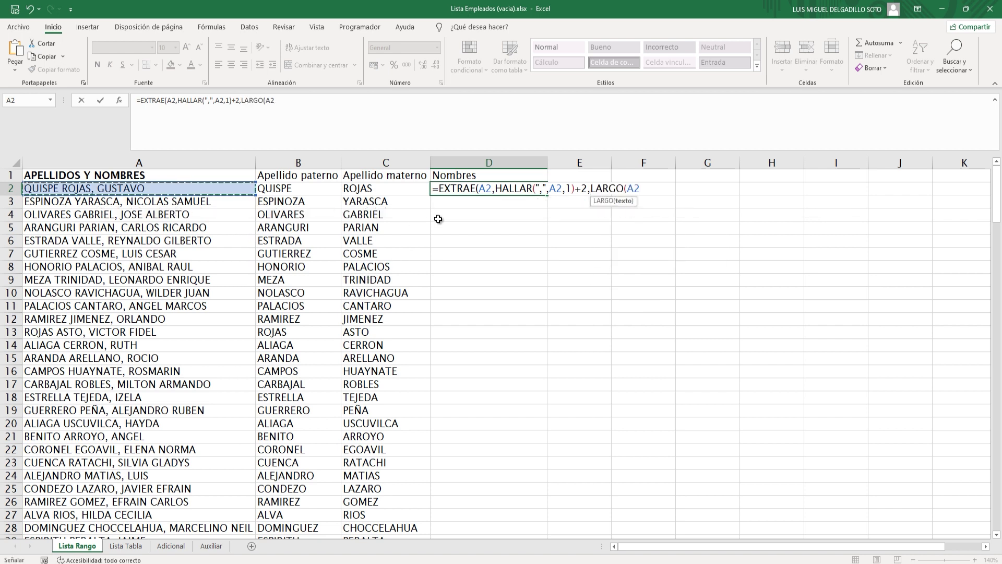
text()-)
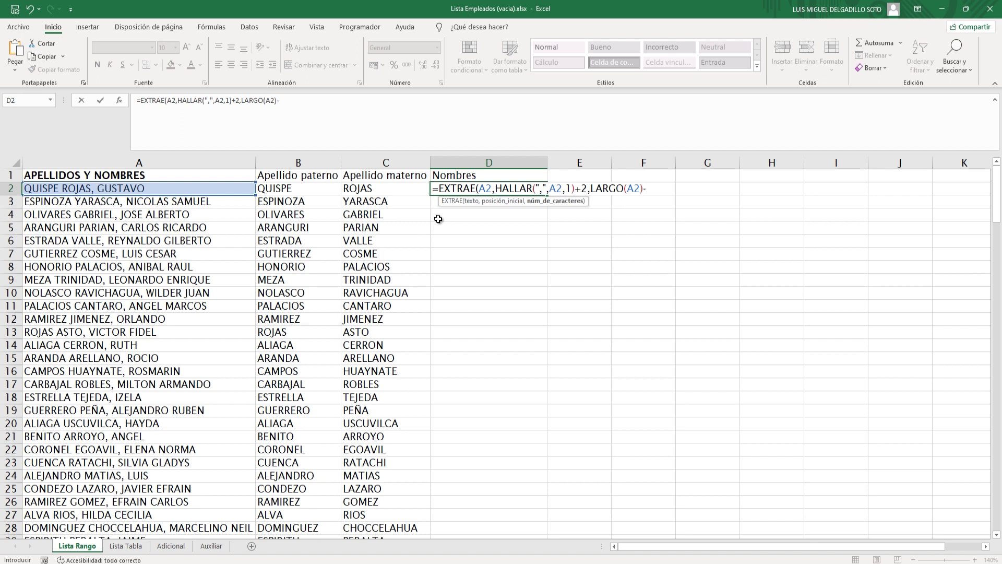
Subtract HALLAR(",",A2,1) and 1 from LARGO(A2) in D2's EXTRAE formula and enter the formula.
text(halla)
key(Tab)
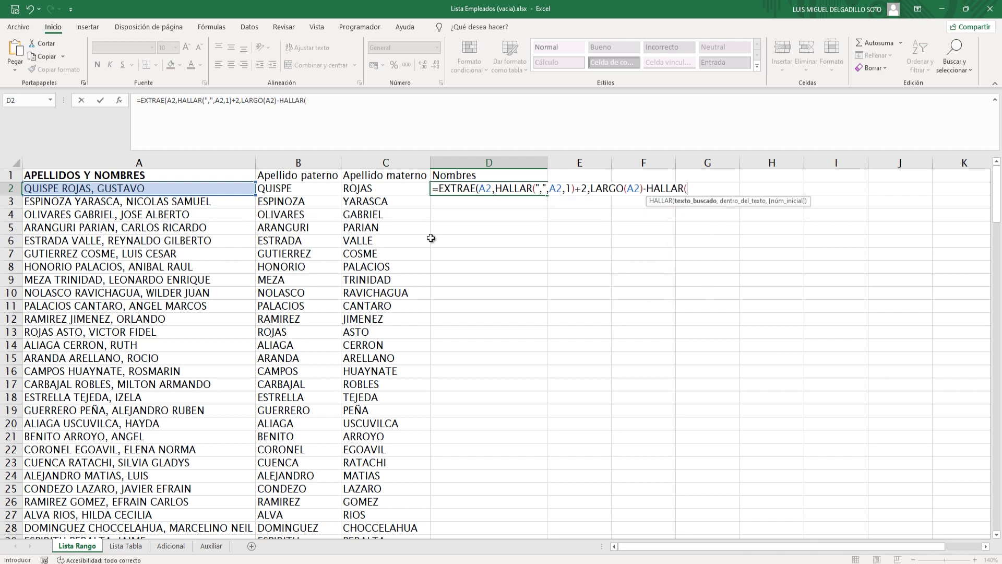
text(",",)
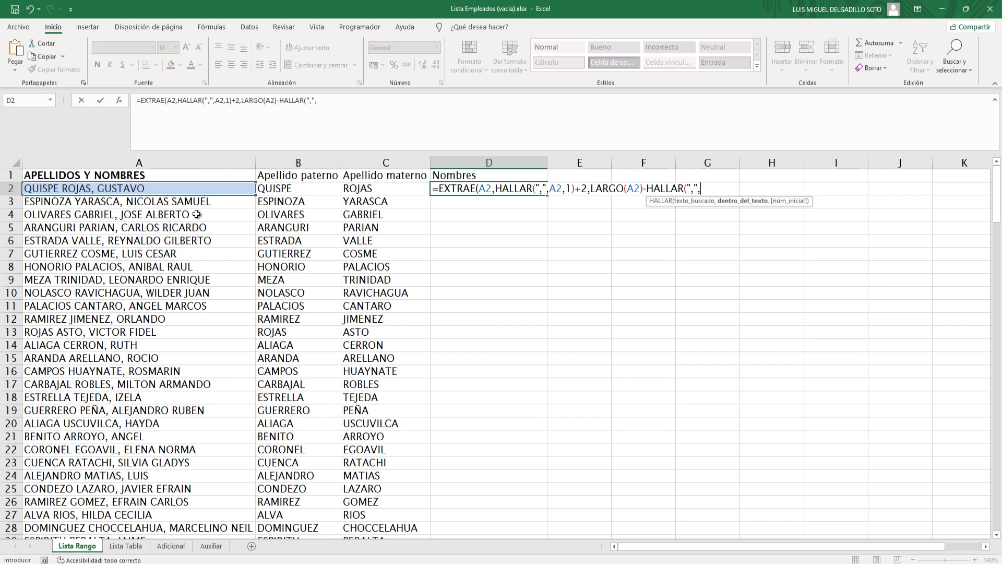
click(204, 190)
text(,)
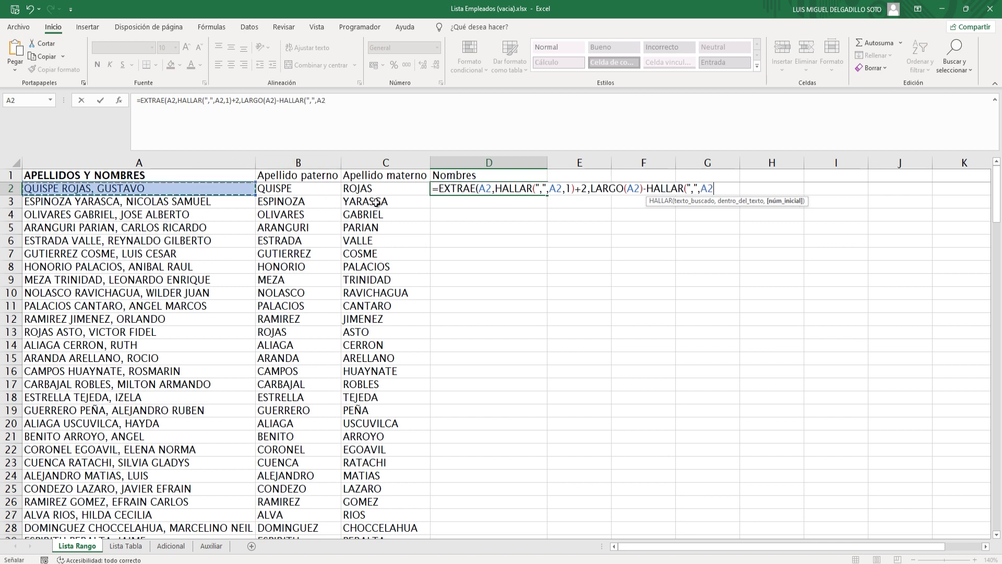
text(1))
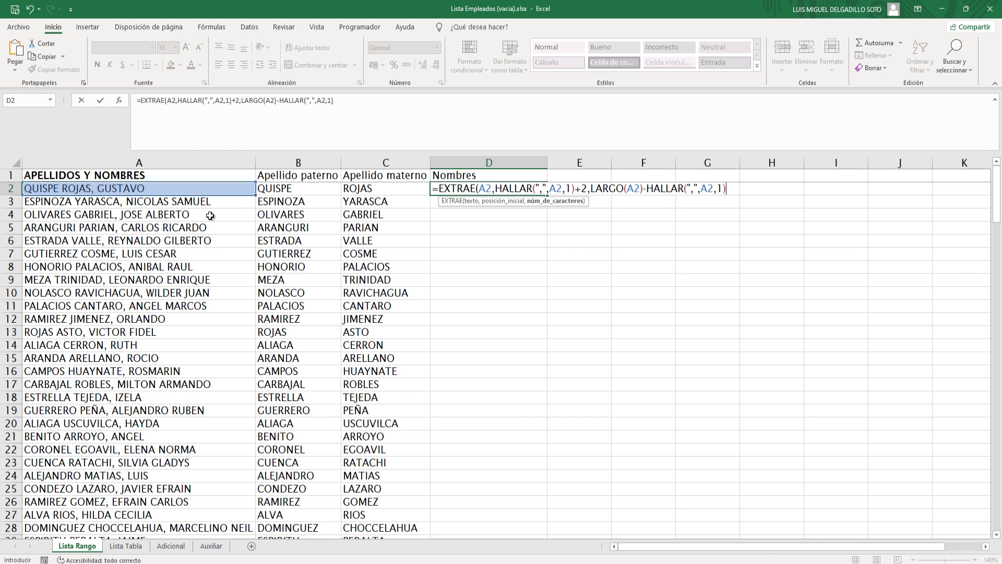
text())
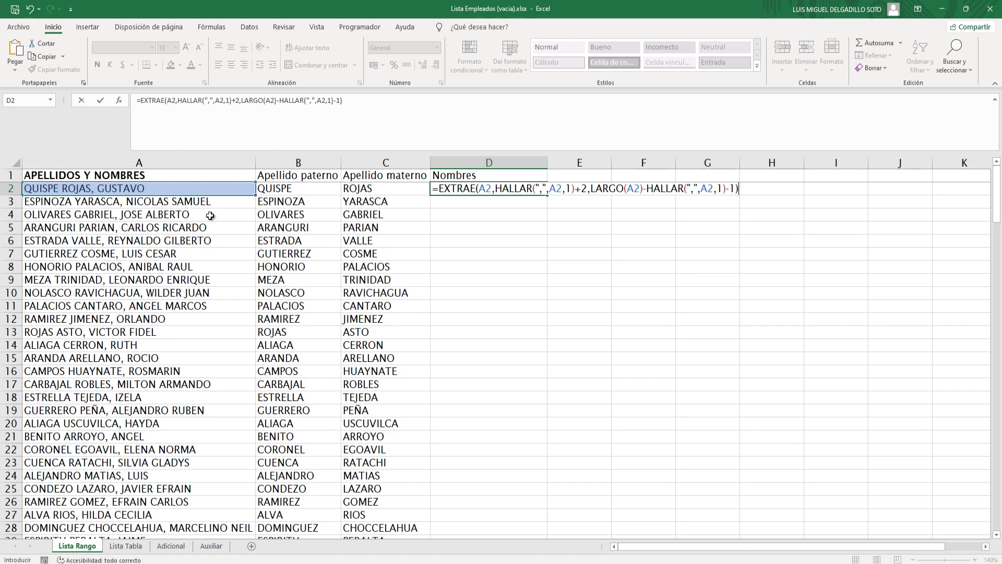
key(Return)
Copy the formula in D2 down the Nombres column for all listed employees.
click(487, 189)
double_click(546, 195)
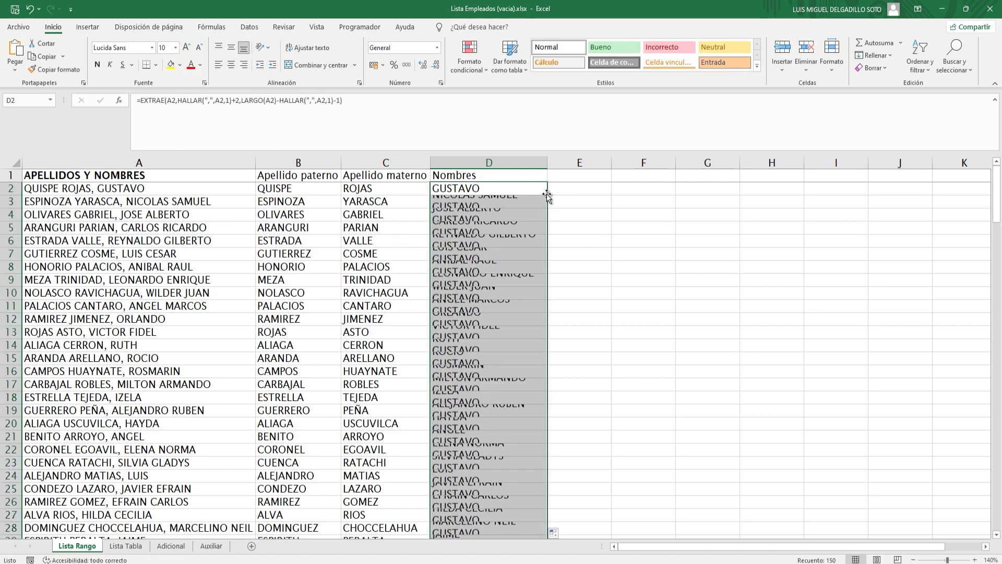
scroll(514, 228, down, 5)
scroll(515, 228, up, 5)
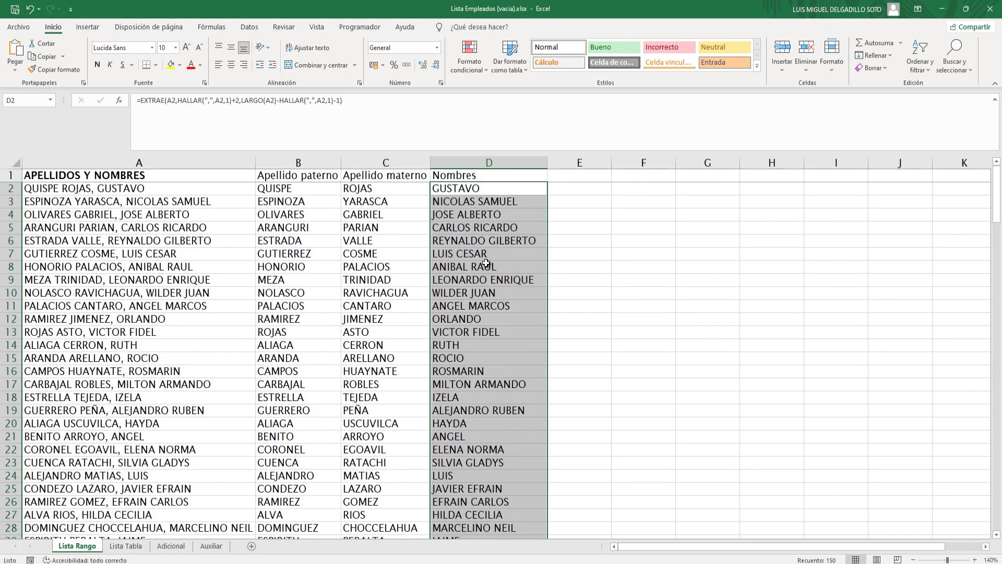
scroll(487, 267, down, 20)
scroll(487, 267, down, 7)
scroll(483, 267, up, 20)
Review the full names in column A and compare the formulas in B2, C2 and D2 that split them.
click(198, 169)
key(ctrl+shift+Down)
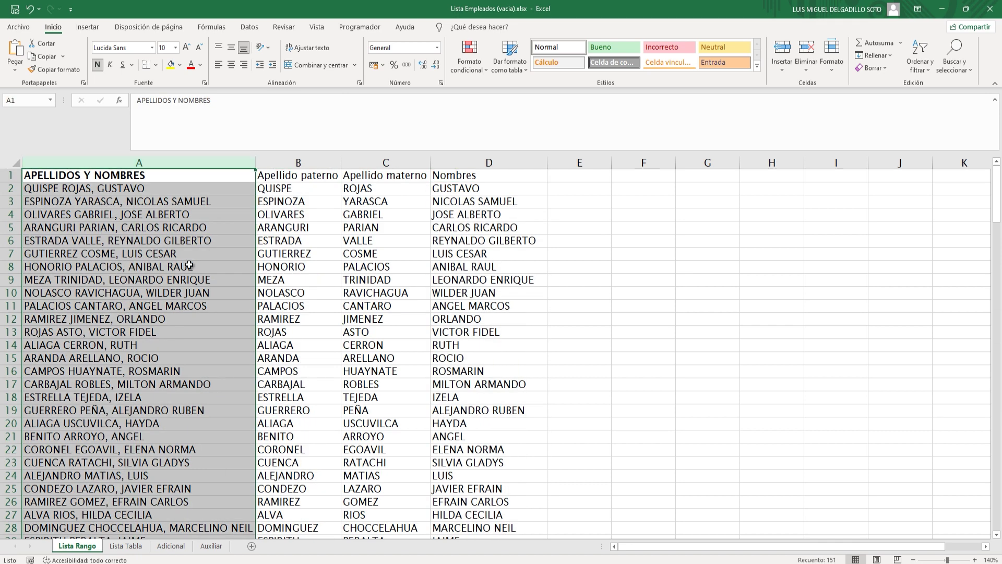
click(150, 190)
click(146, 204)
click(142, 188)
click(261, 189)
click(349, 189)
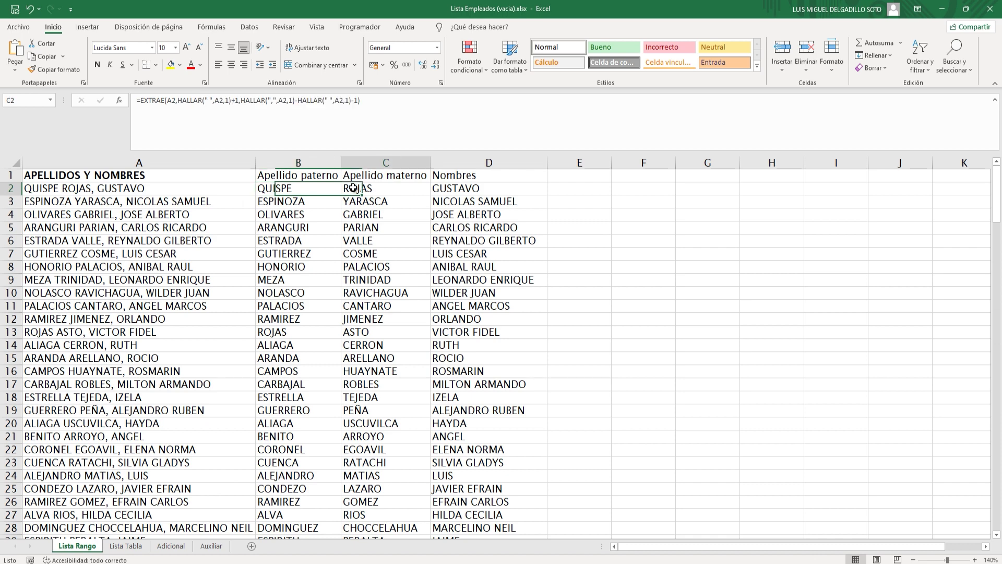
drag(442, 185, 443, 178)
click(335, 187)
click(417, 189)
click(328, 191)
click(397, 189)
click(459, 190)
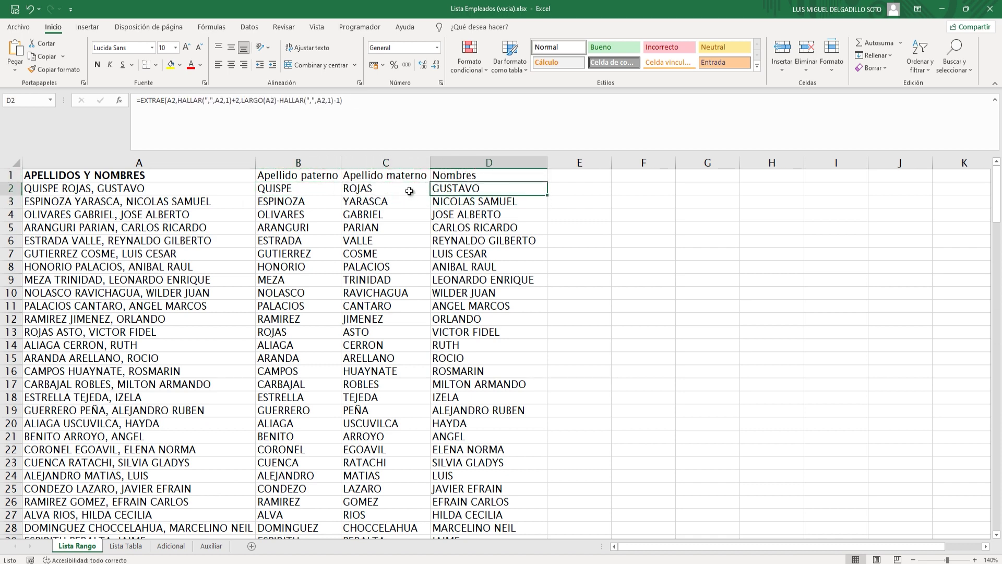
click(377, 191)
click(313, 195)
Select A152, the first empty cell below the last full name in column A.
scroll(295, 231, down, 5)
click(133, 362)
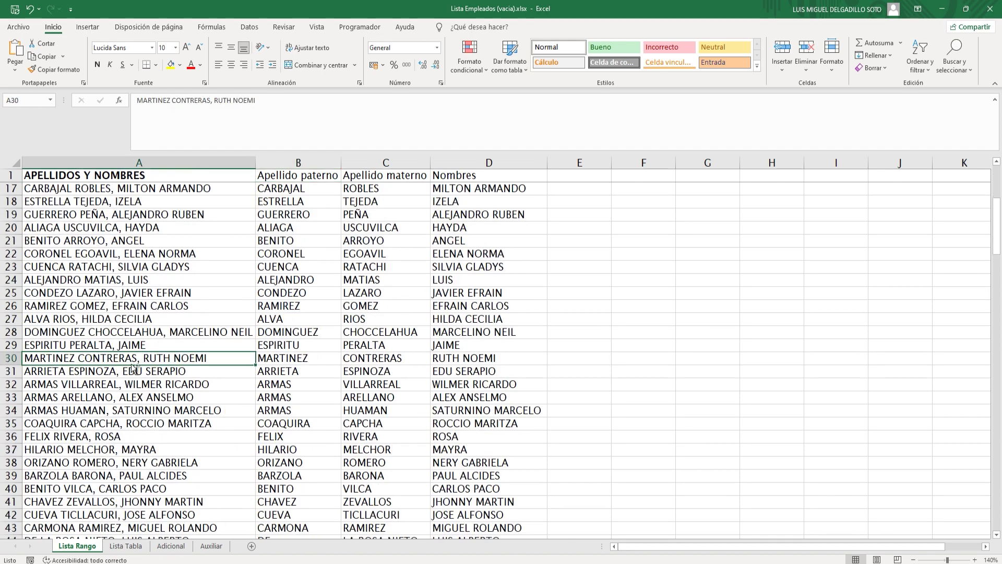
key(ctrl+Down)
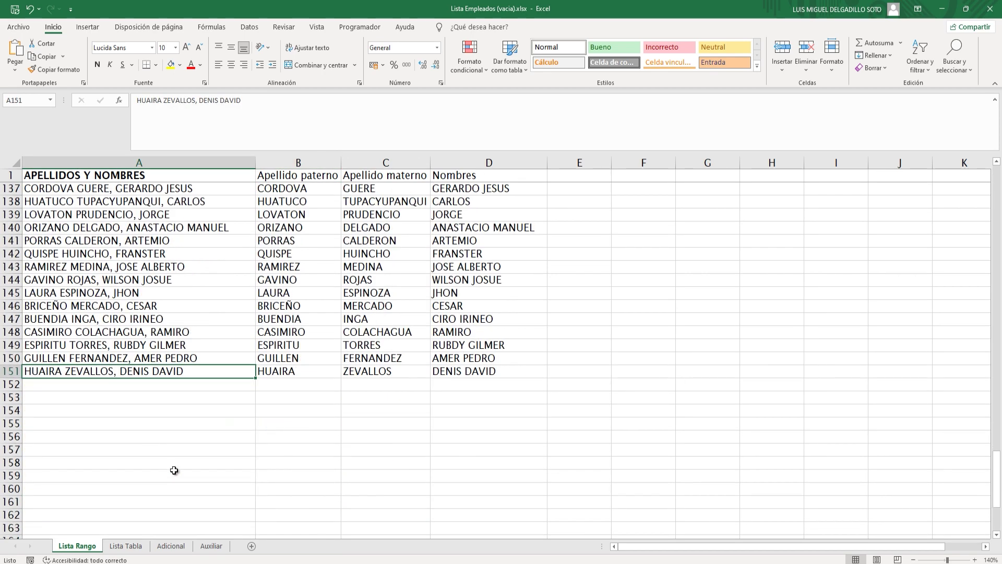
click(152, 389)
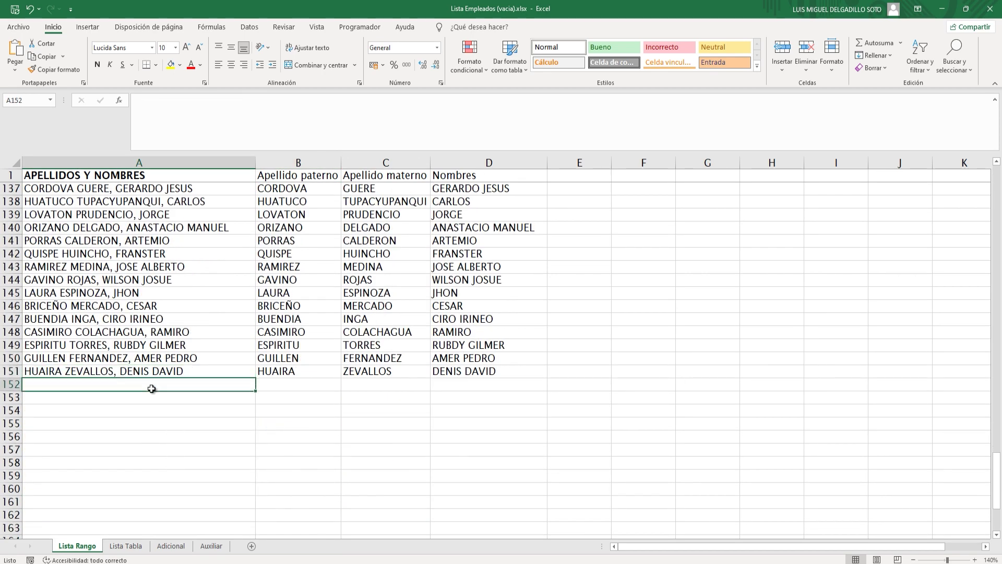
Copy the additional names in A1:A22 of the Adicional sheet and paste them into Lista Rango starting at A152.
click(172, 547)
drag(81, 170, 87, 300)
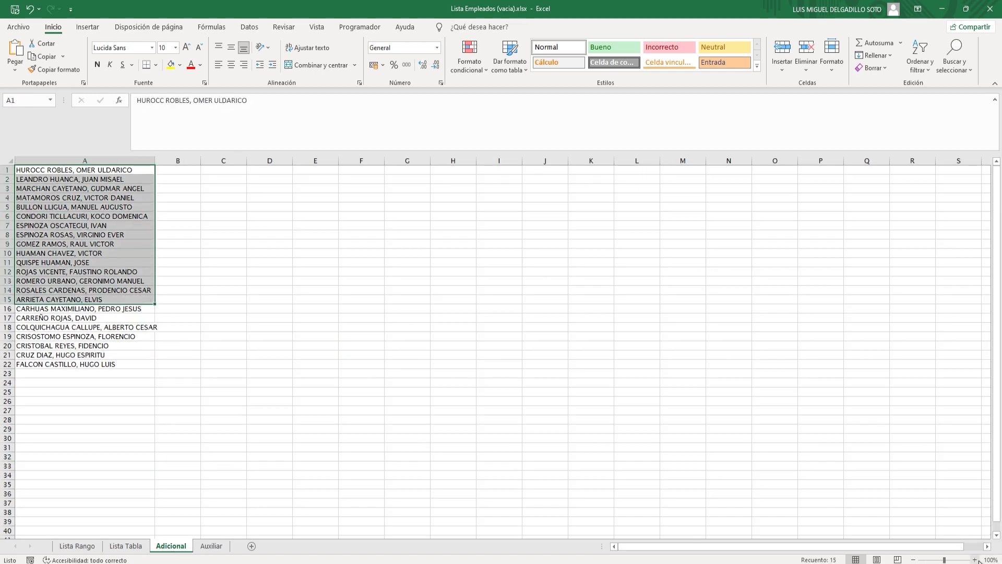
click(974, 559)
click(974, 559)
click(975, 560)
click(974, 560)
drag(626, 384, 579, 384)
drag(114, 176, 123, 449)
key(ctrl+c)
click(77, 545)
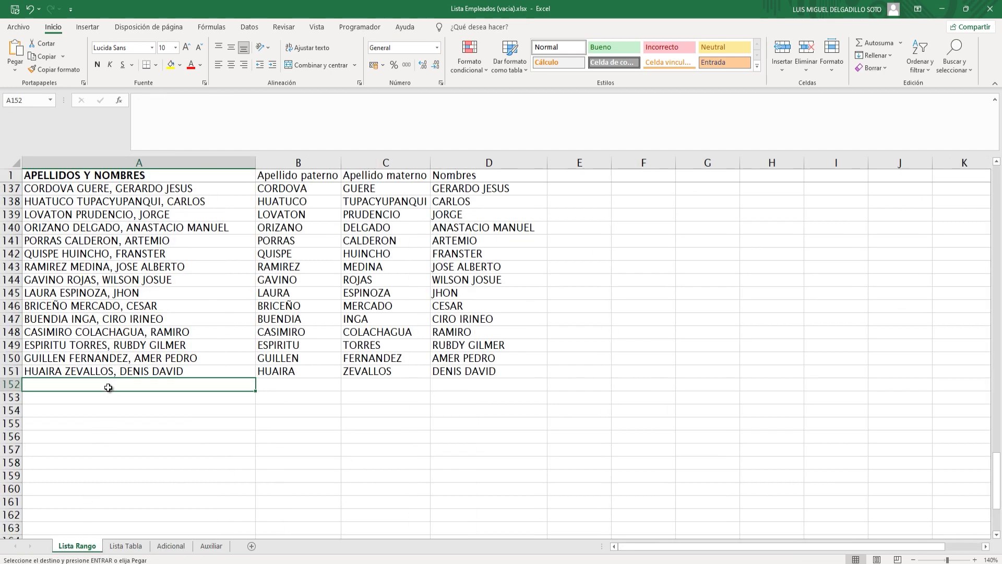
key(ctrl+v)
Copy the formulas in B151:D151 down to row 173 for the added names.
drag(298, 372, 530, 376)
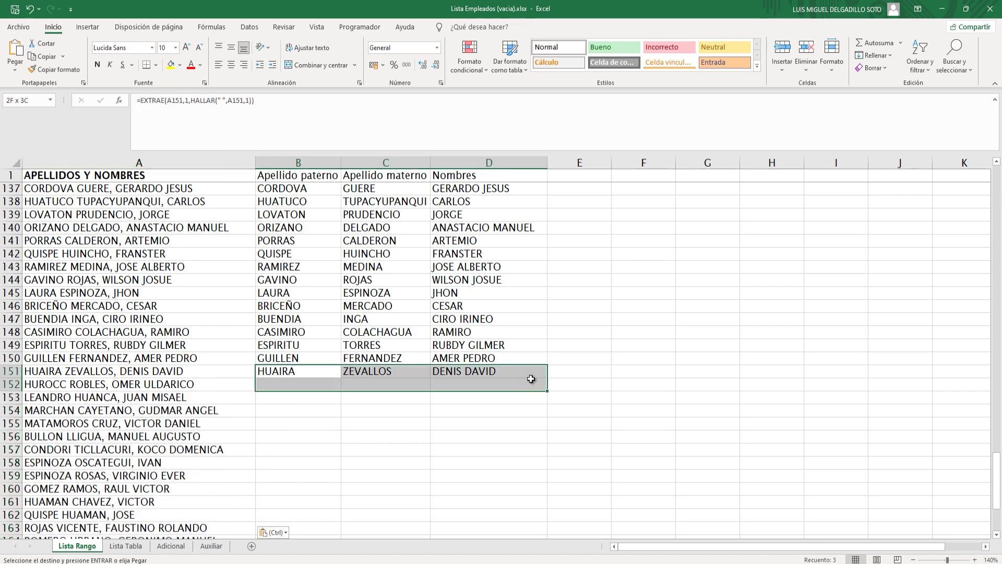
double_click(539, 375)
scroll(513, 394, down, 6)
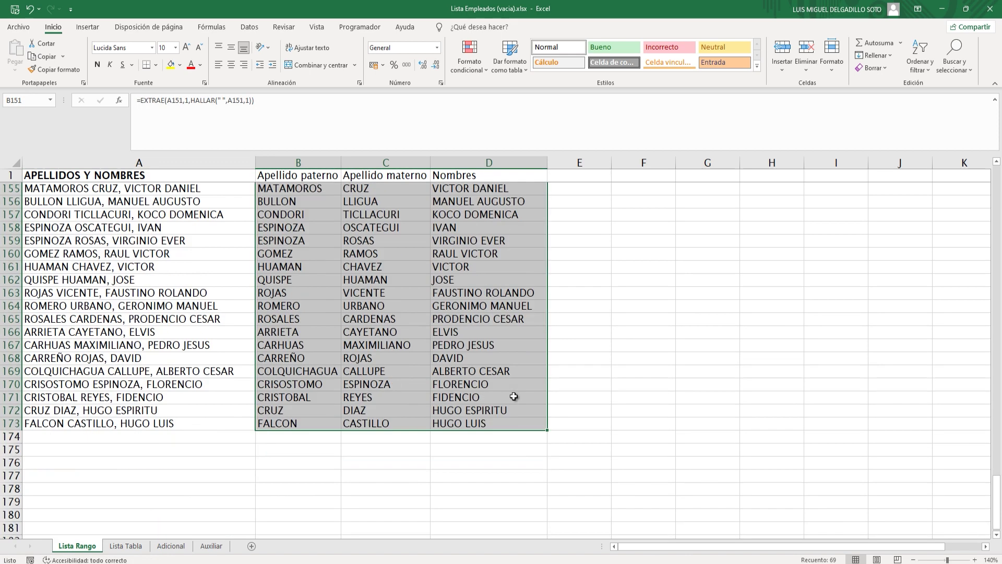
scroll(513, 394, up, 1)
Check the formulas in C173, B173 and D173 for the last added name.
click(366, 449)
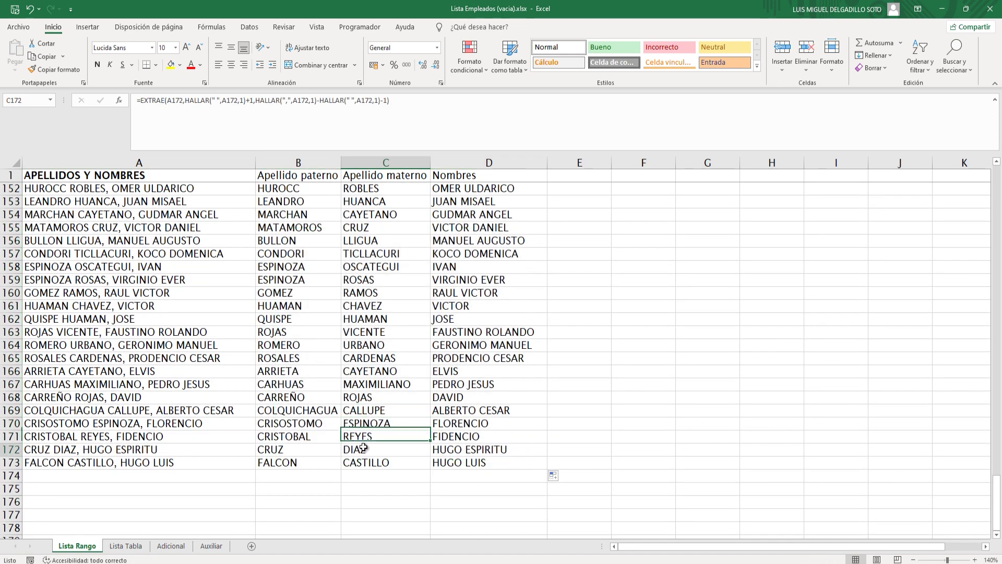
click(368, 464)
double_click(315, 464)
key(Escape)
double_click(477, 463)
key(Escape)
scroll(331, 361, up, 20)
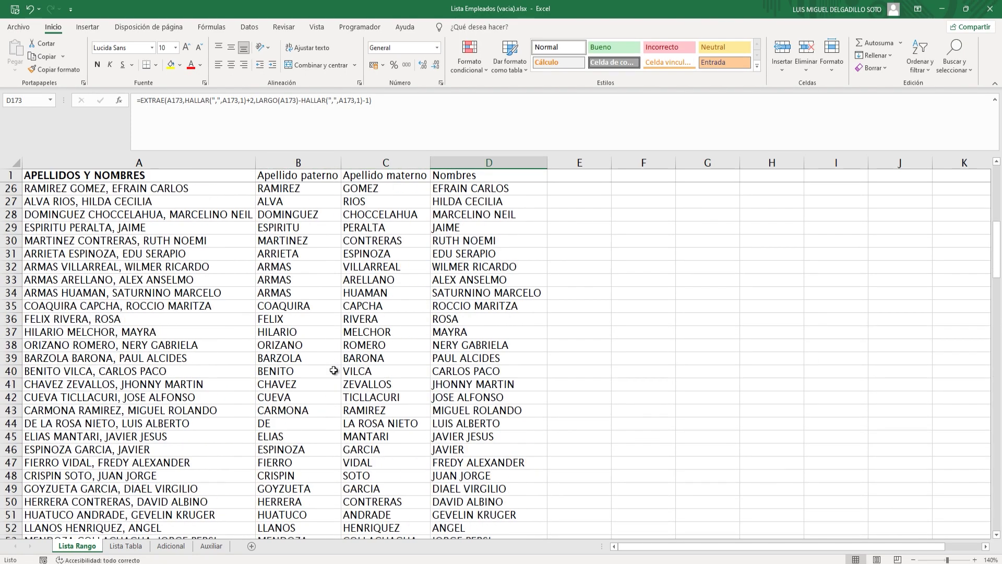